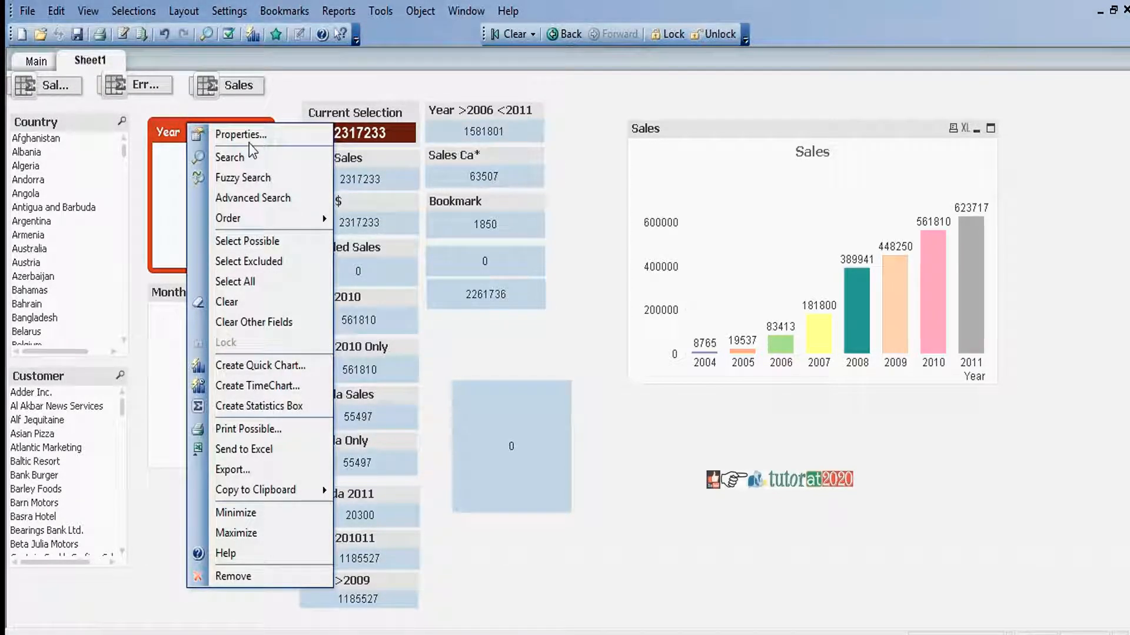
# - Switch the Year list box's field to an expression and enter Match(Year,2009,2010,2011)
pyautogui.click(250, 135)
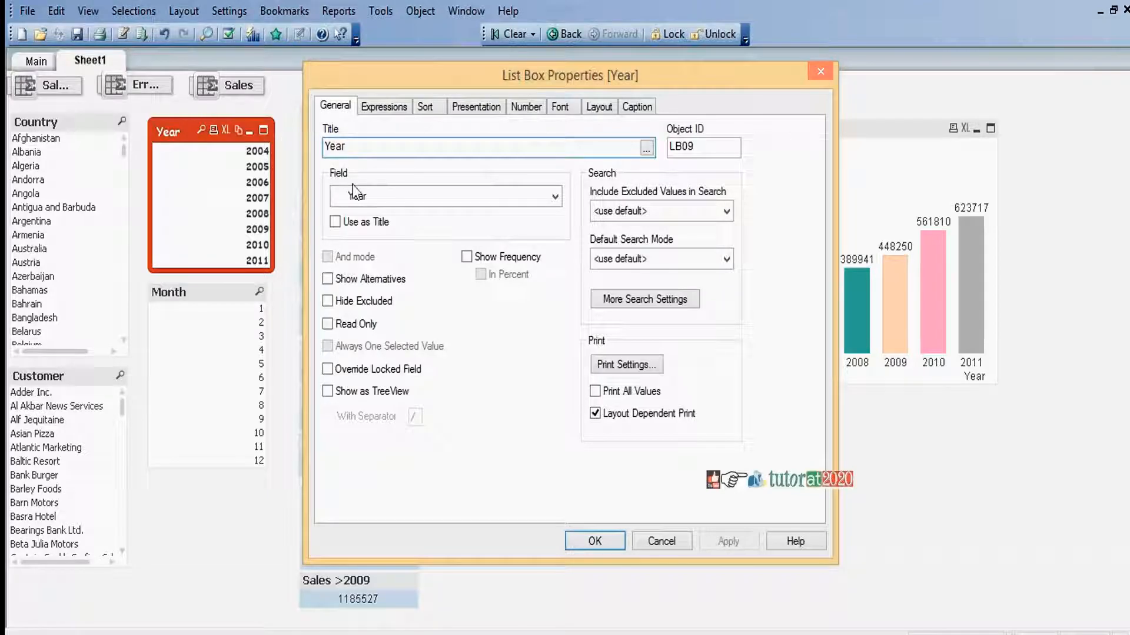
pyautogui.click(554, 200)
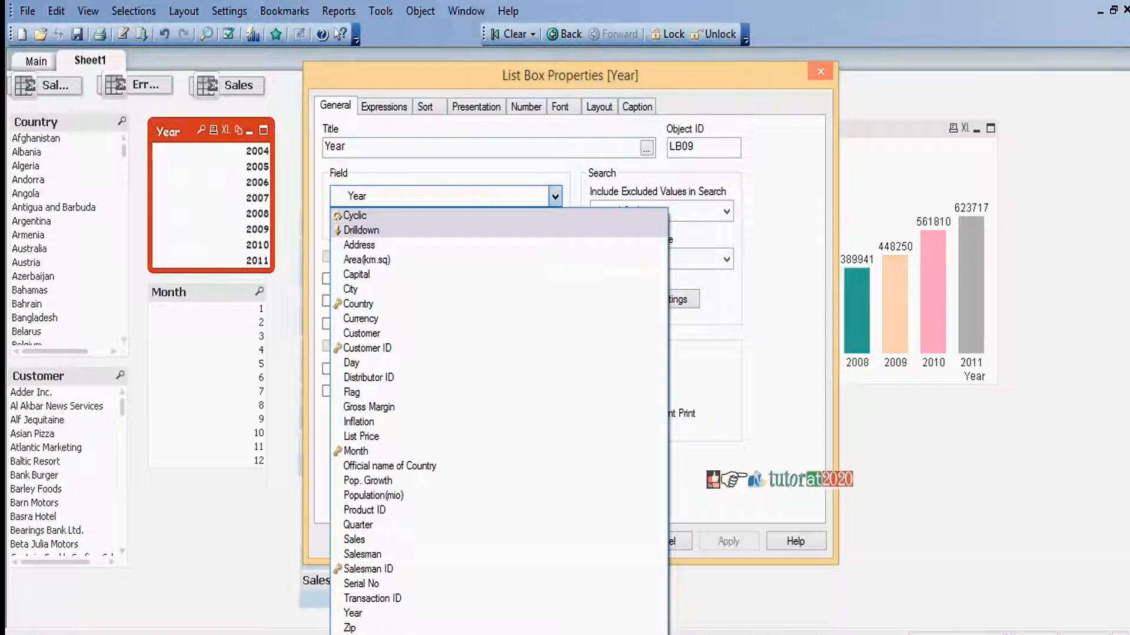
pyautogui.click(365, 634)
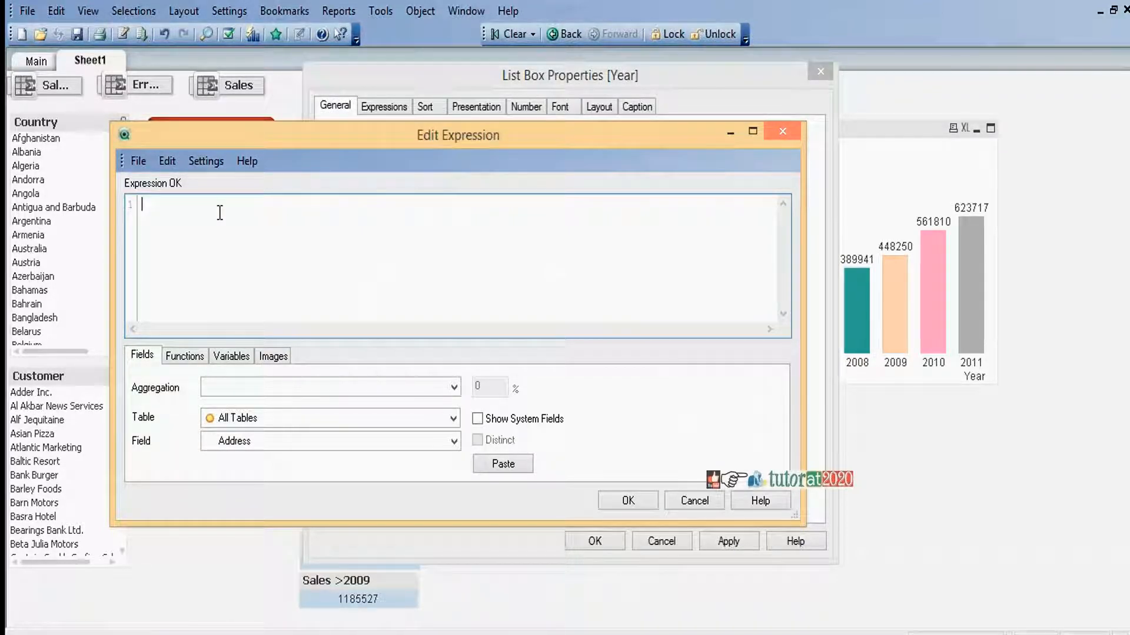
pyautogui.write('M')
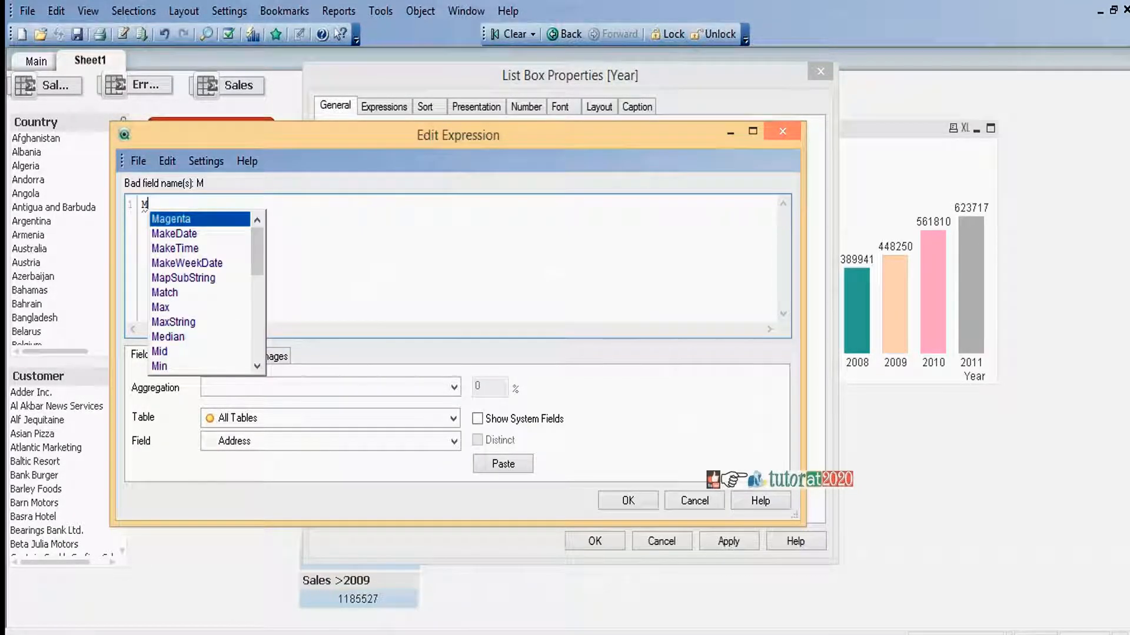
pyautogui.write('at')
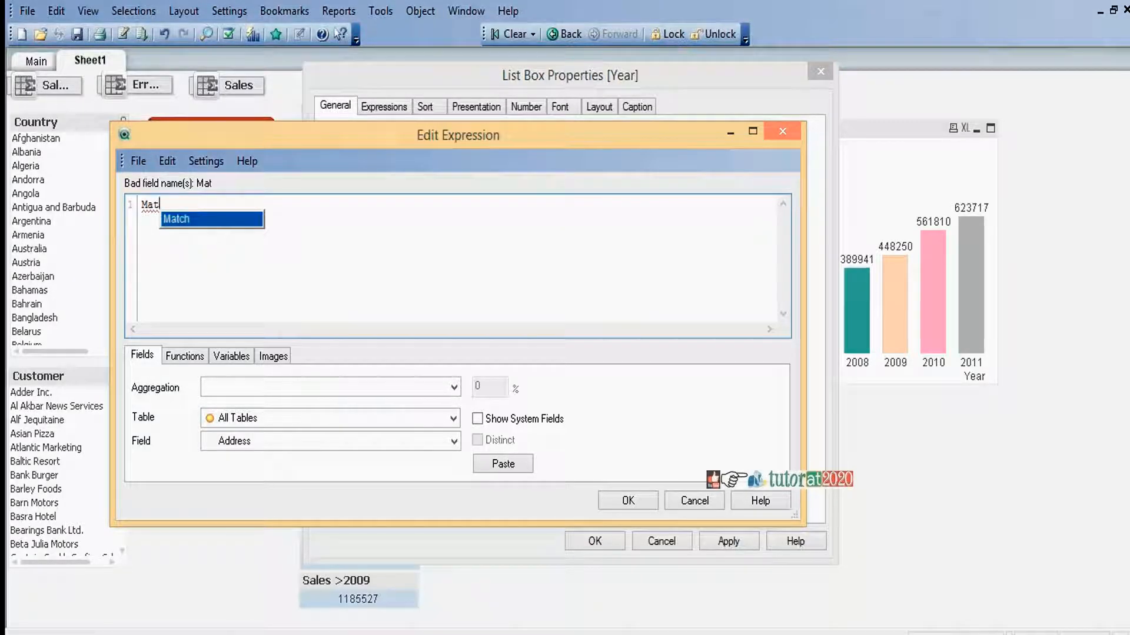
pyautogui.write('ch(')
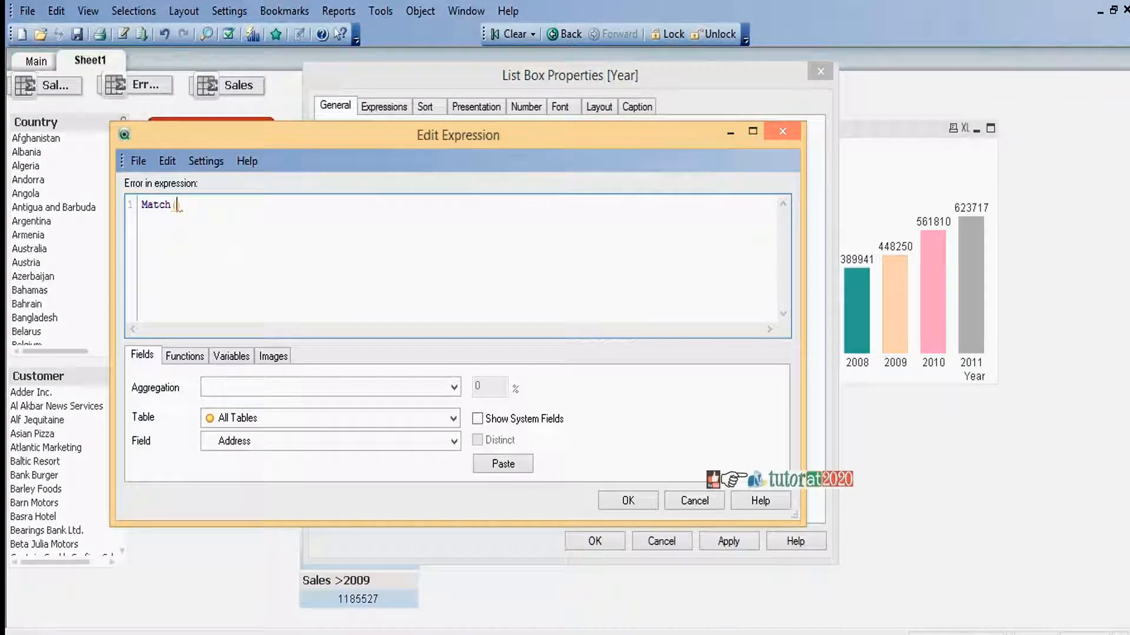
pyautogui.write('Year,2009')
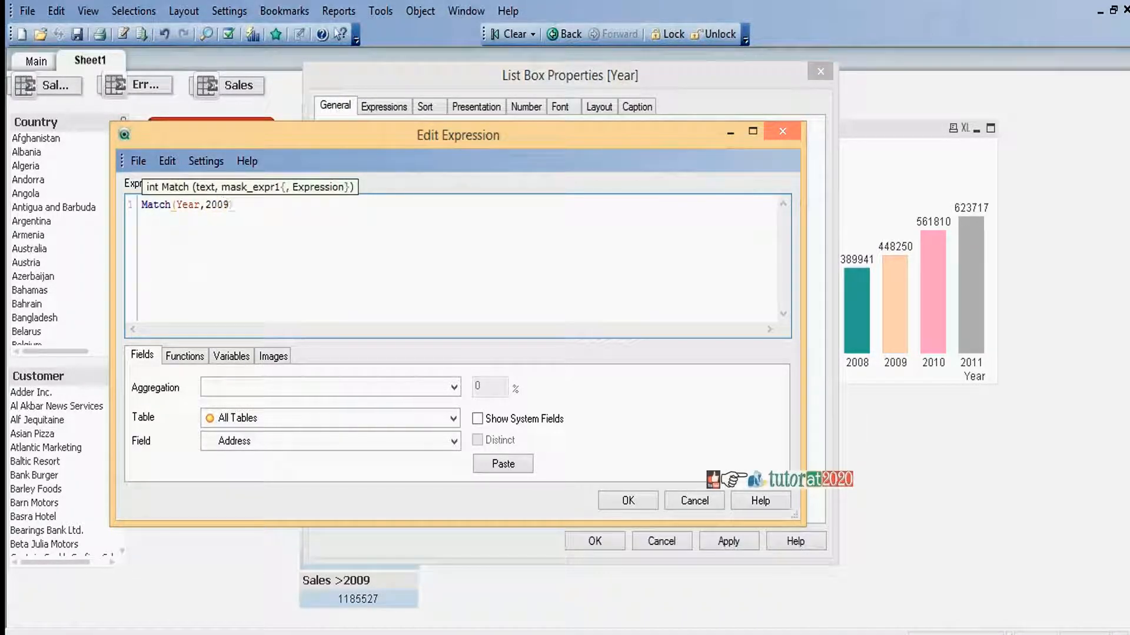
pyautogui.write(',2010,2011')
# - Complete the list box expression as If(Match(Year,2009,2010,2011),Year) and apply it to the Year list box
pyautogui.click(141, 205)
pyautogui.write('if(')
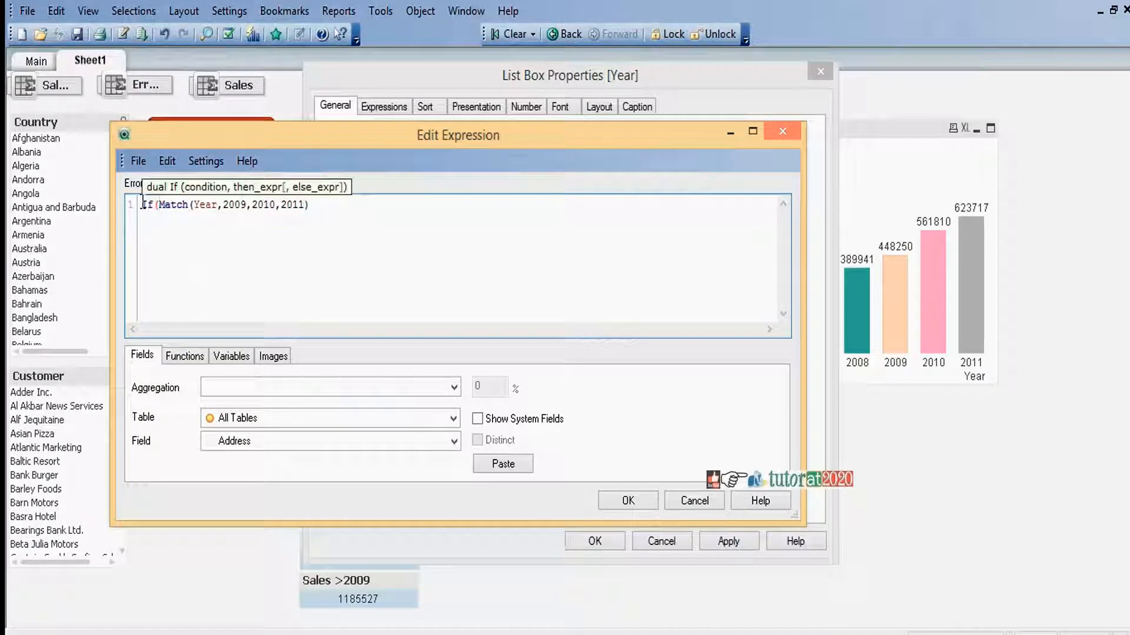
pyautogui.click(322, 207)
pyautogui.write(',Ye')
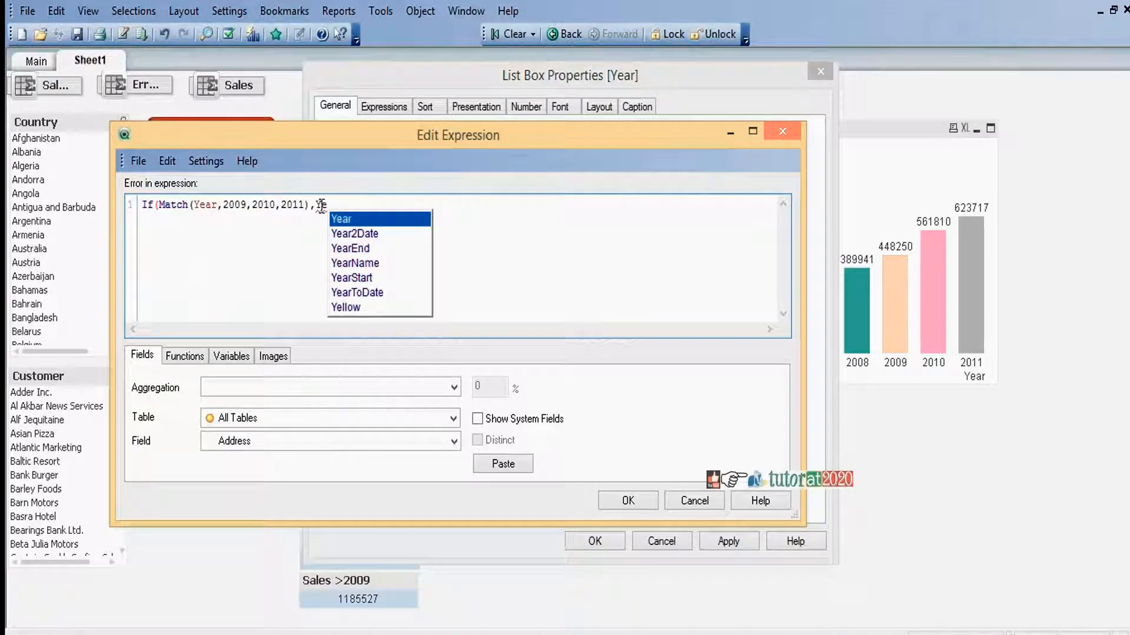
pyautogui.press('Return')
pyautogui.write(')')
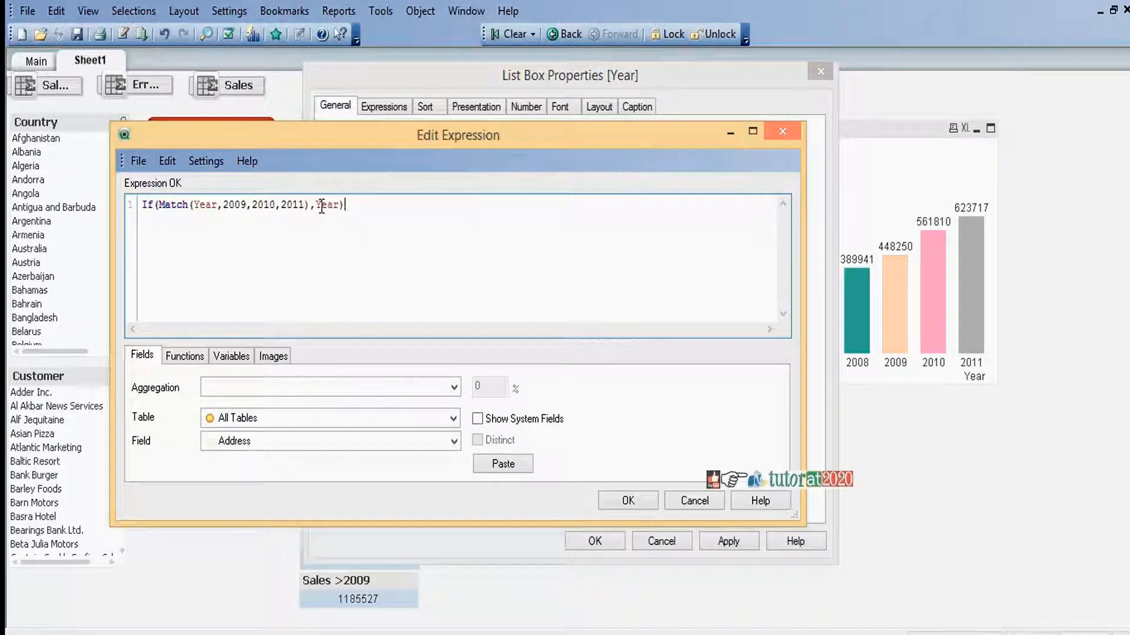
pyautogui.click(628, 500)
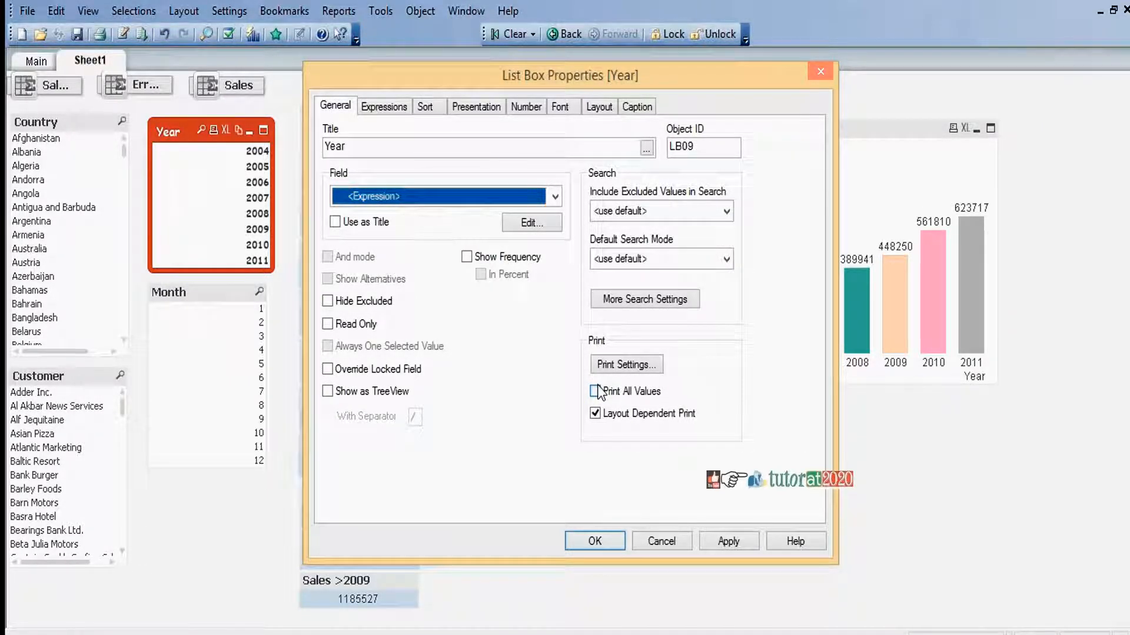
pyautogui.click(715, 542)
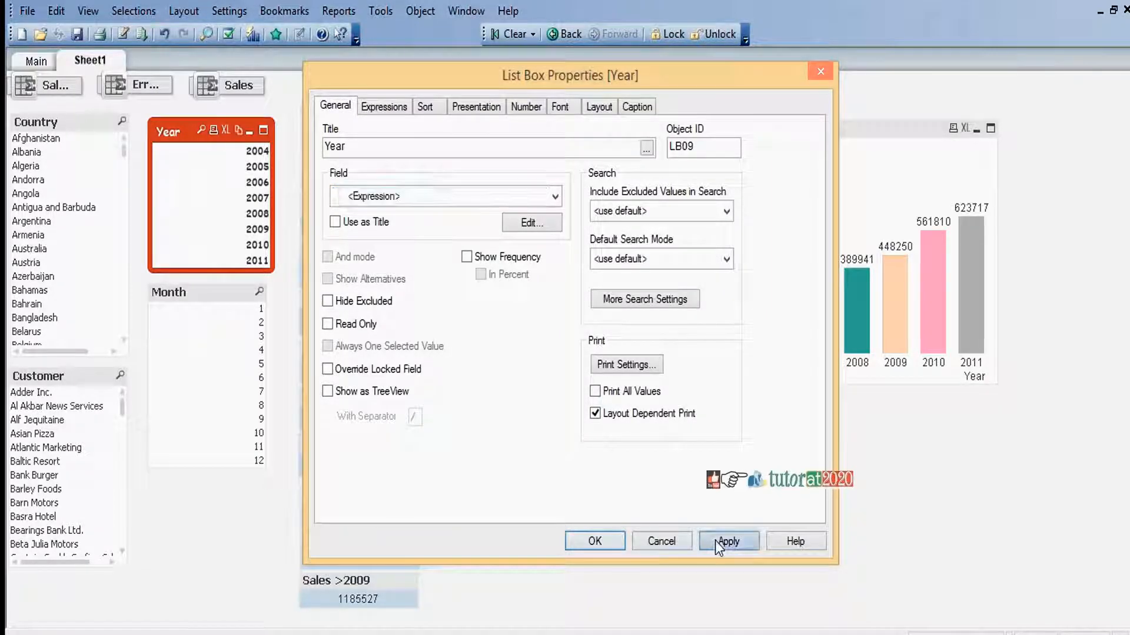
pyautogui.click(594, 541)
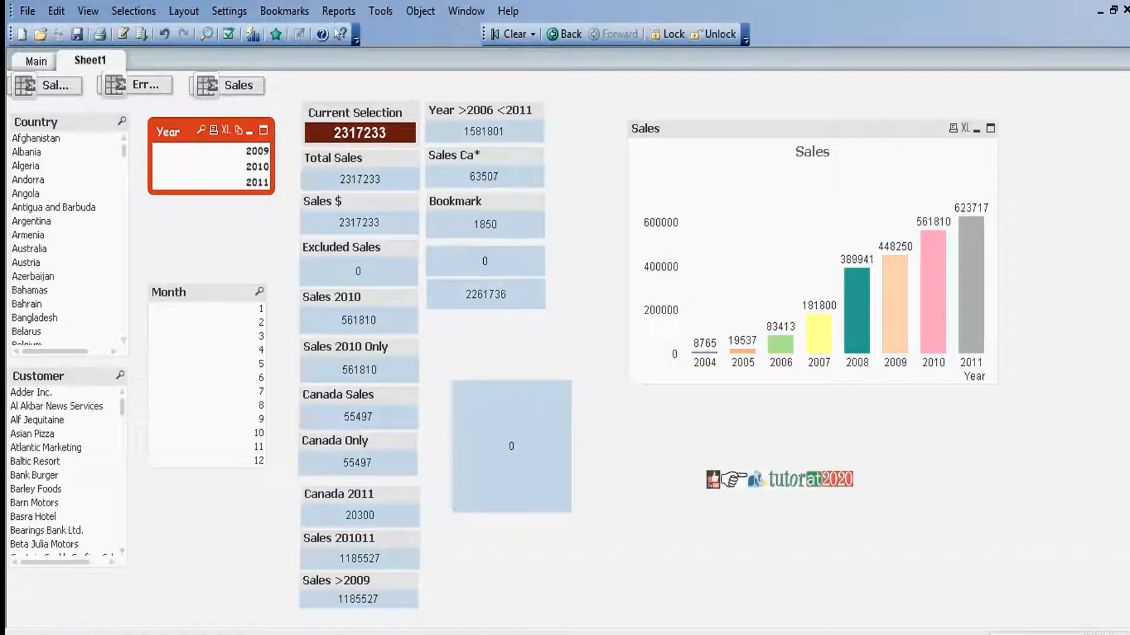
pyautogui.click(168, 225)
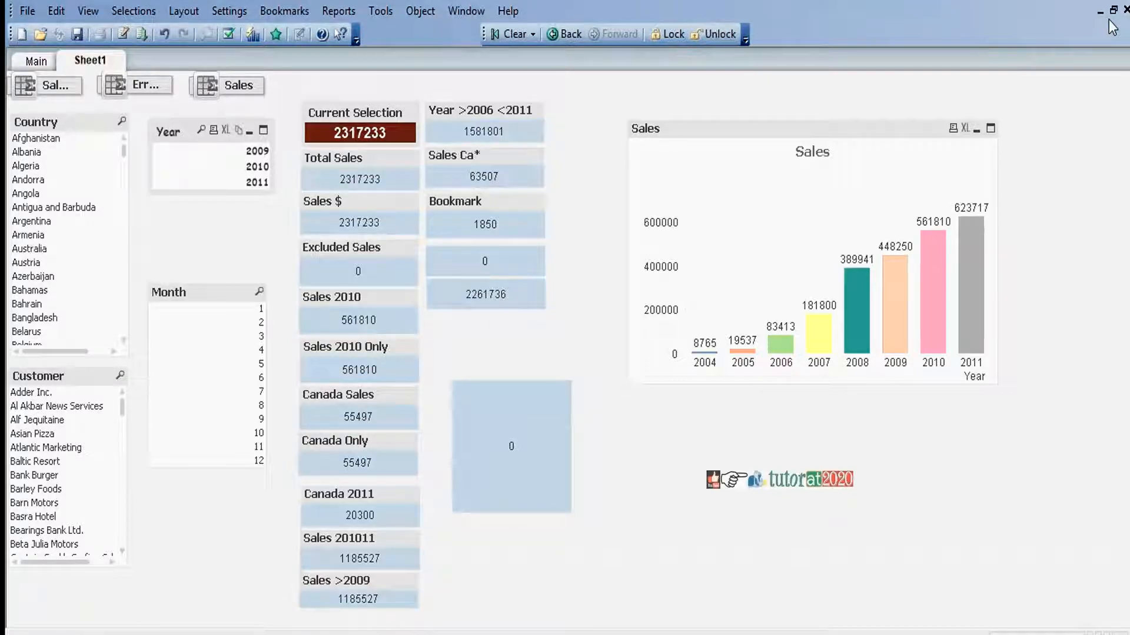
# - Replace the Sales chart's Year dimension definition with Match(Year,2009,2010,2011)
pyautogui.rightClick(757, 132)
pyautogui.click(801, 141)
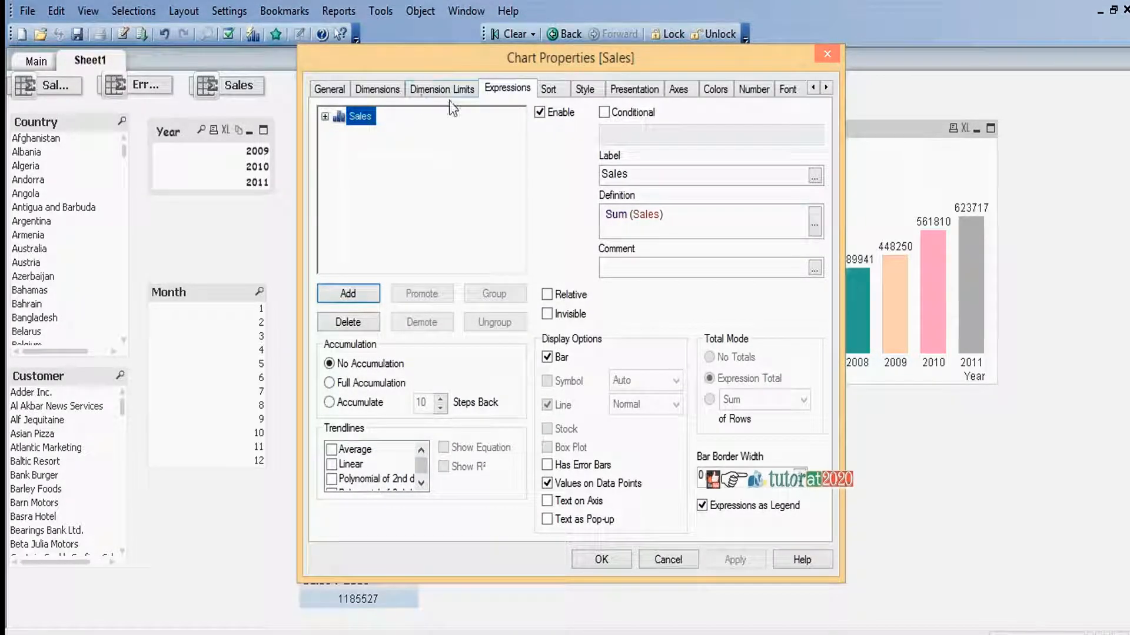
pyautogui.click(376, 88)
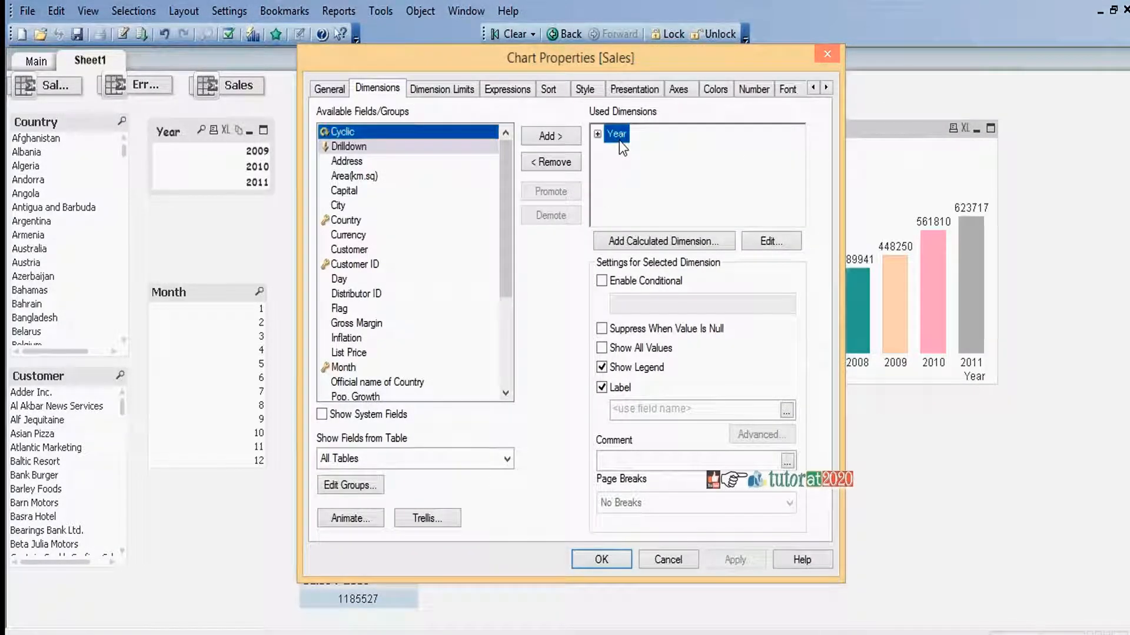
pyautogui.click(781, 238)
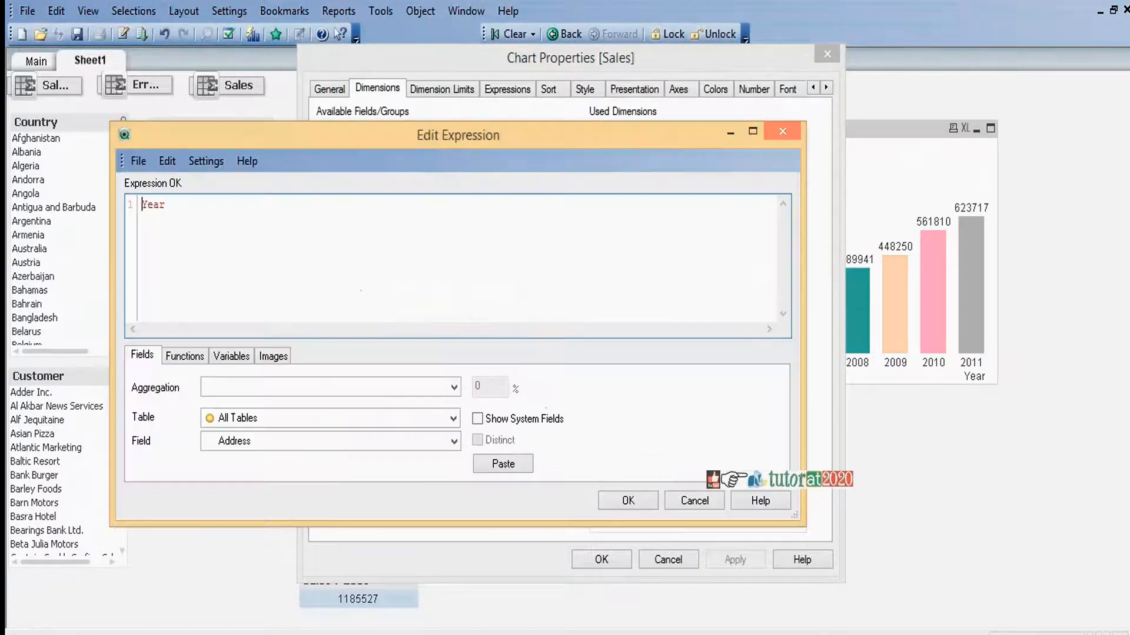
pyautogui.hotkey('ctrl', 'a')
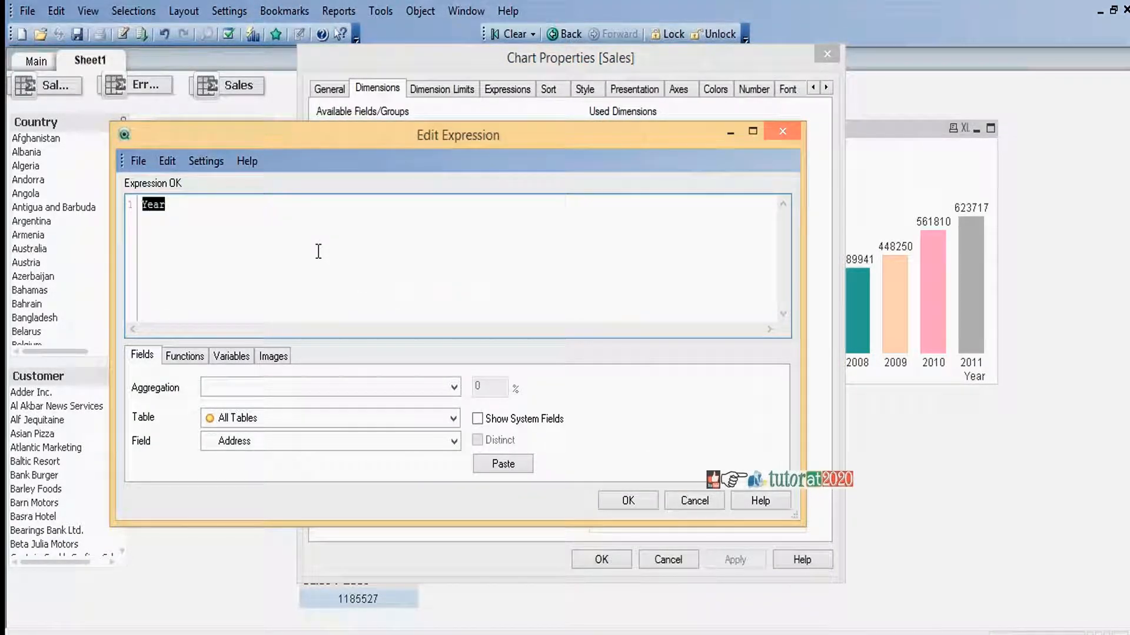
pyautogui.write('Mat')
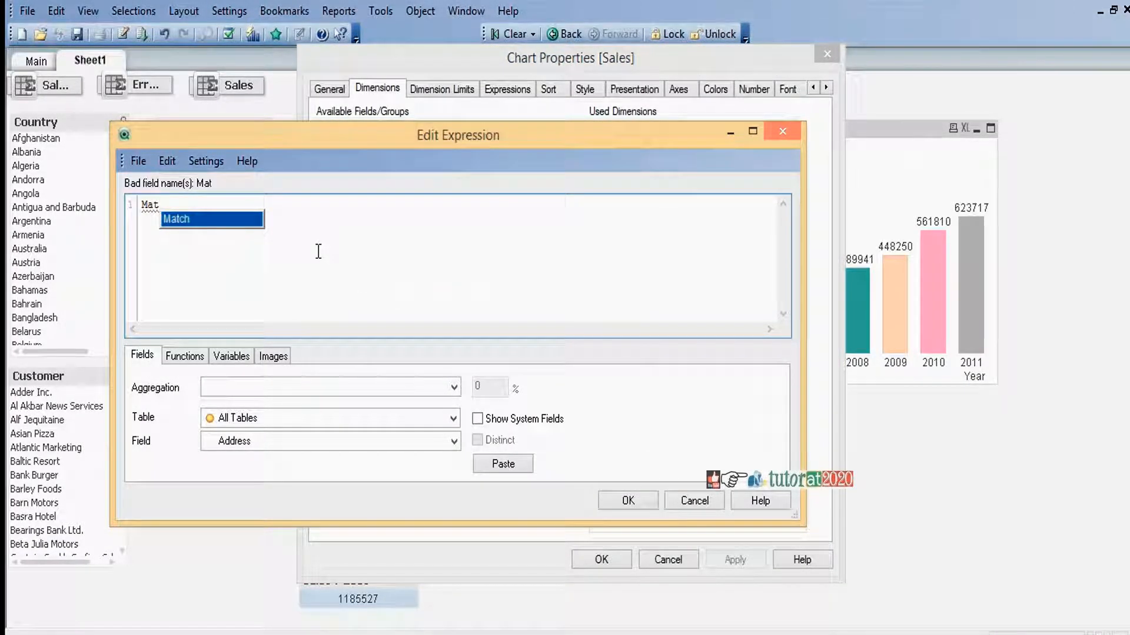
pyautogui.write('ch(Ye')
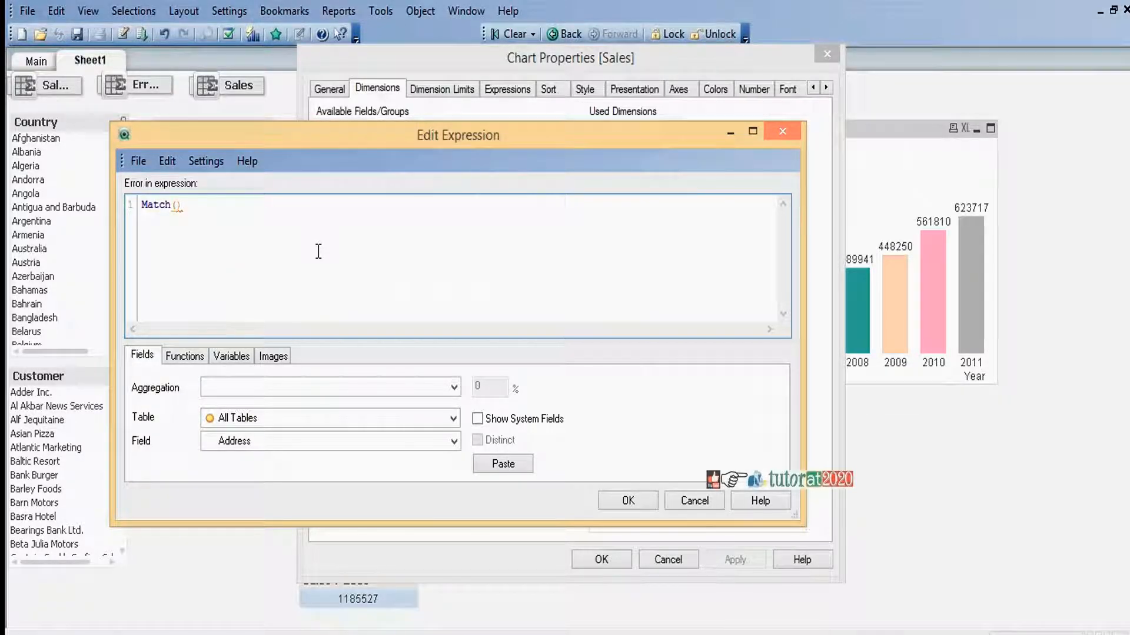
pyautogui.press('Return')
pyautogui.write(',2009,2010,2011')
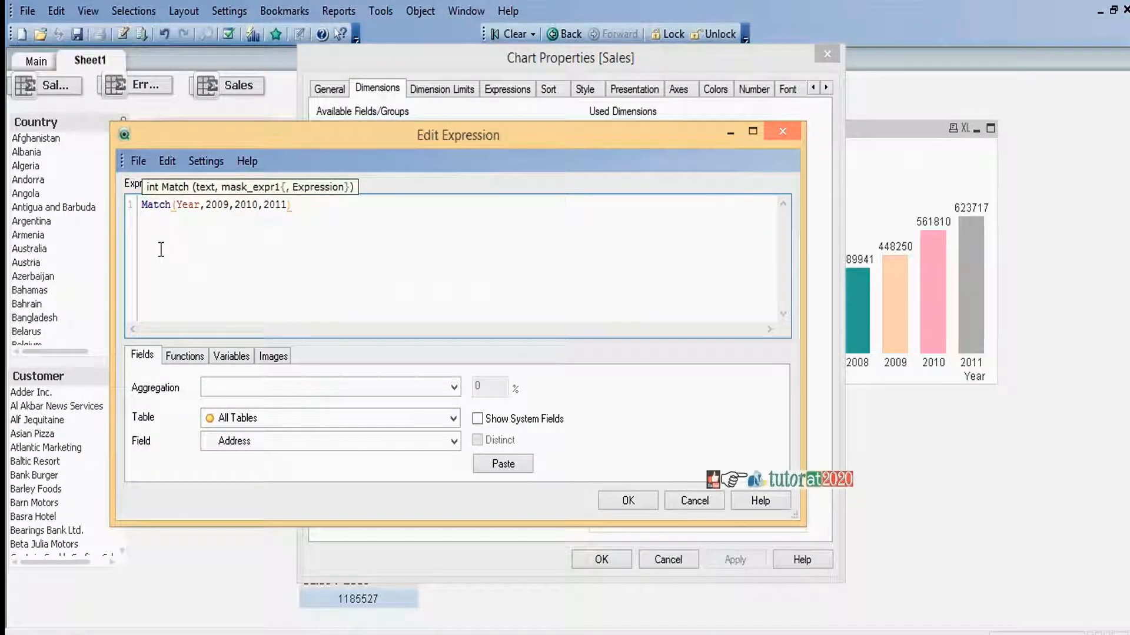
# - Wrap the chart dimension's Match in a condition that returns the year: If(Match(Year,2009,2010,2011),Year)
pyautogui.click(142, 204)
pyautogui.write('If(')
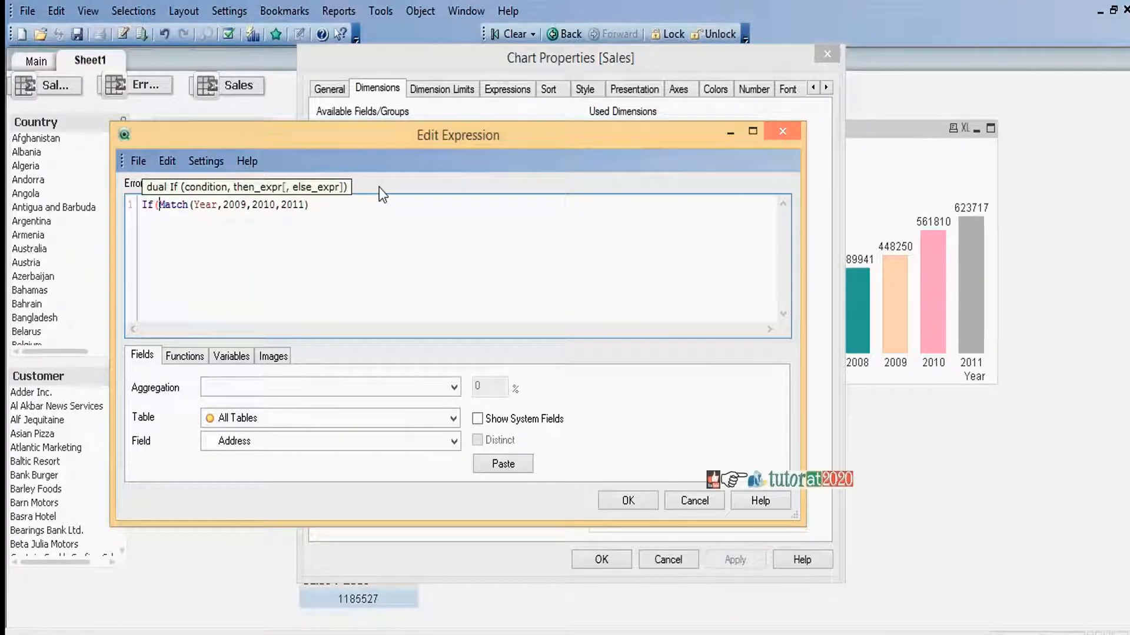
pyautogui.click(332, 205)
pyautogui.write(',')
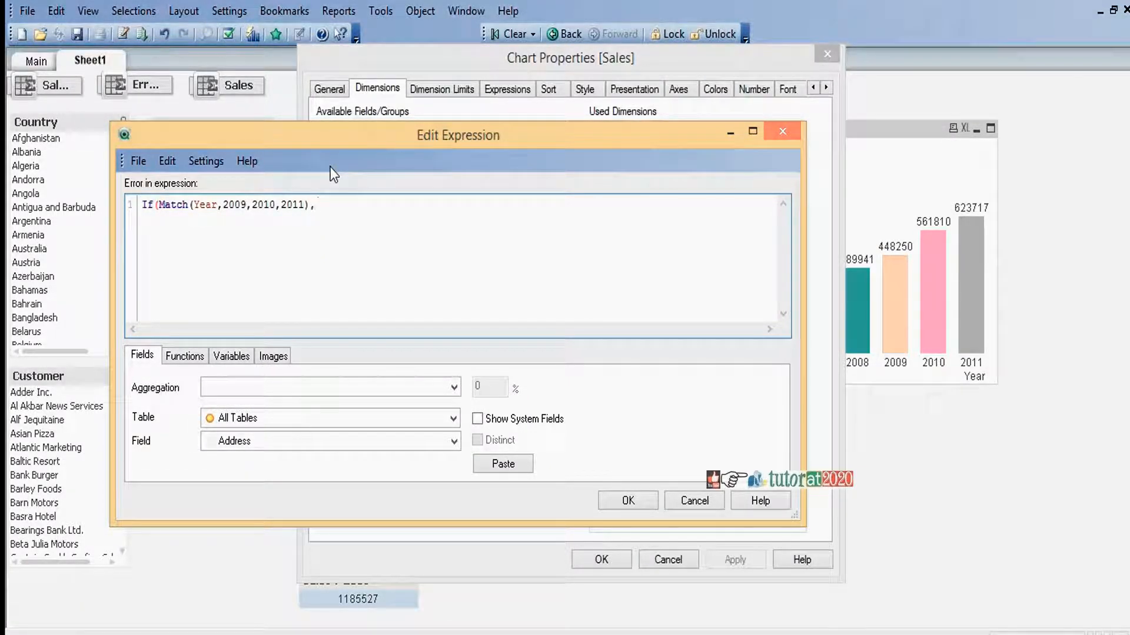
pyautogui.write('Year)')
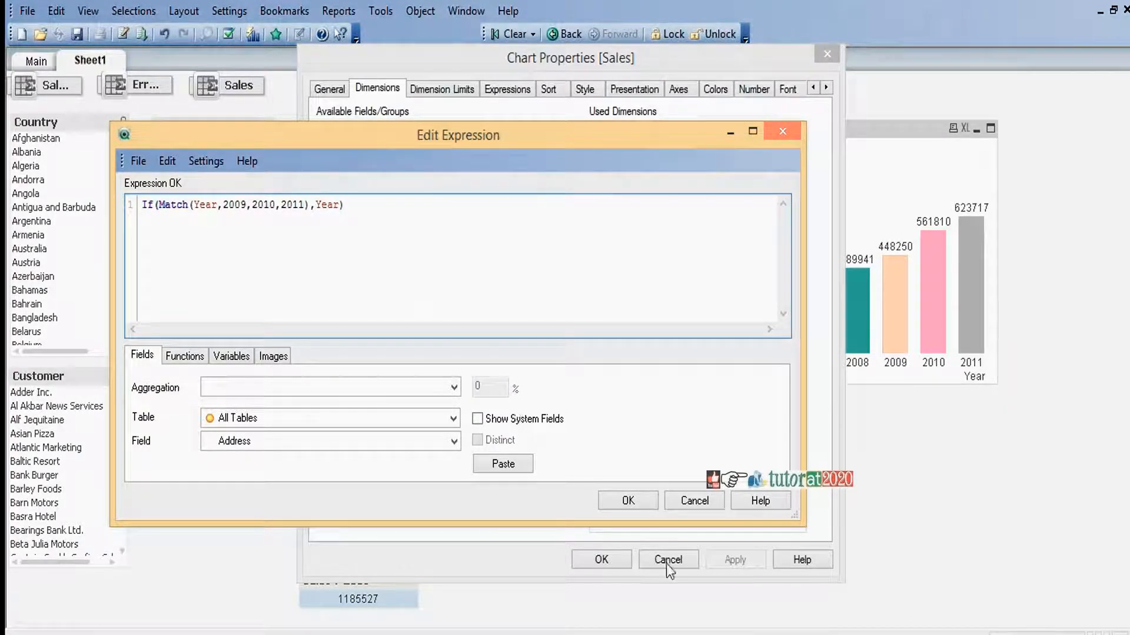
pyautogui.click(633, 501)
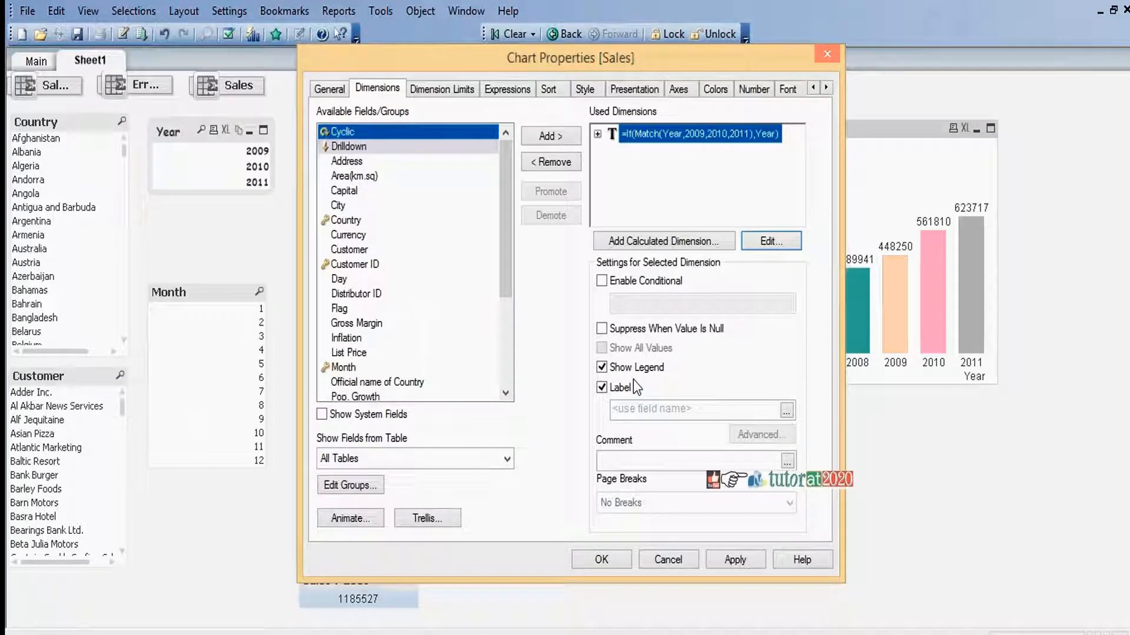
# - Label the Sales chart's calculated dimension Year and accept the chart properties
pyautogui.click(648, 409)
pyautogui.write('Year')
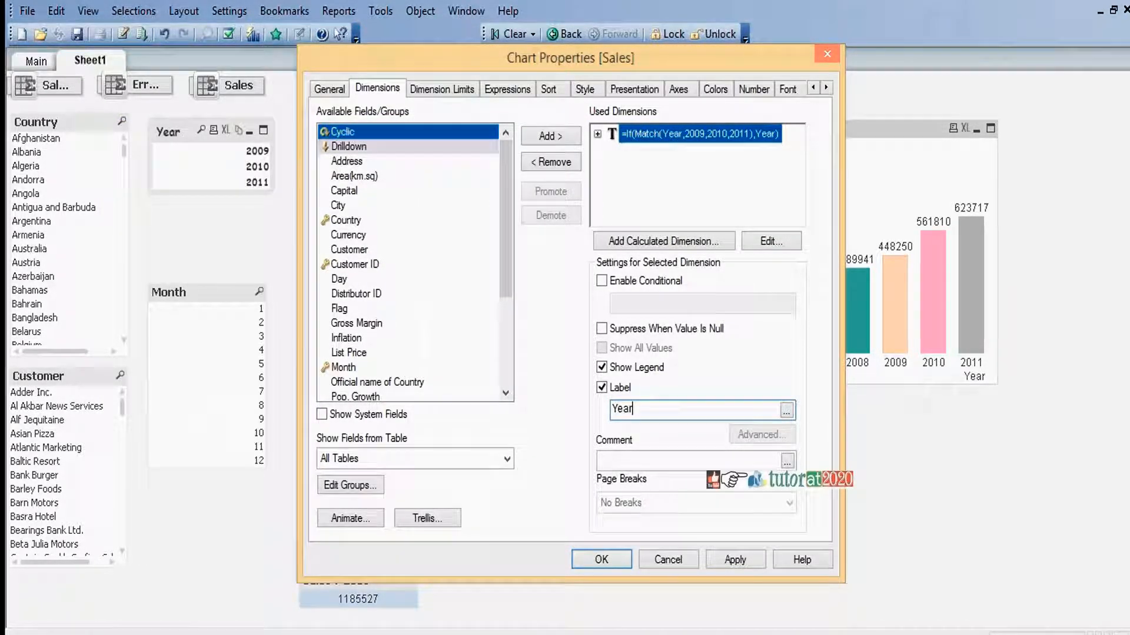
pyautogui.click(605, 560)
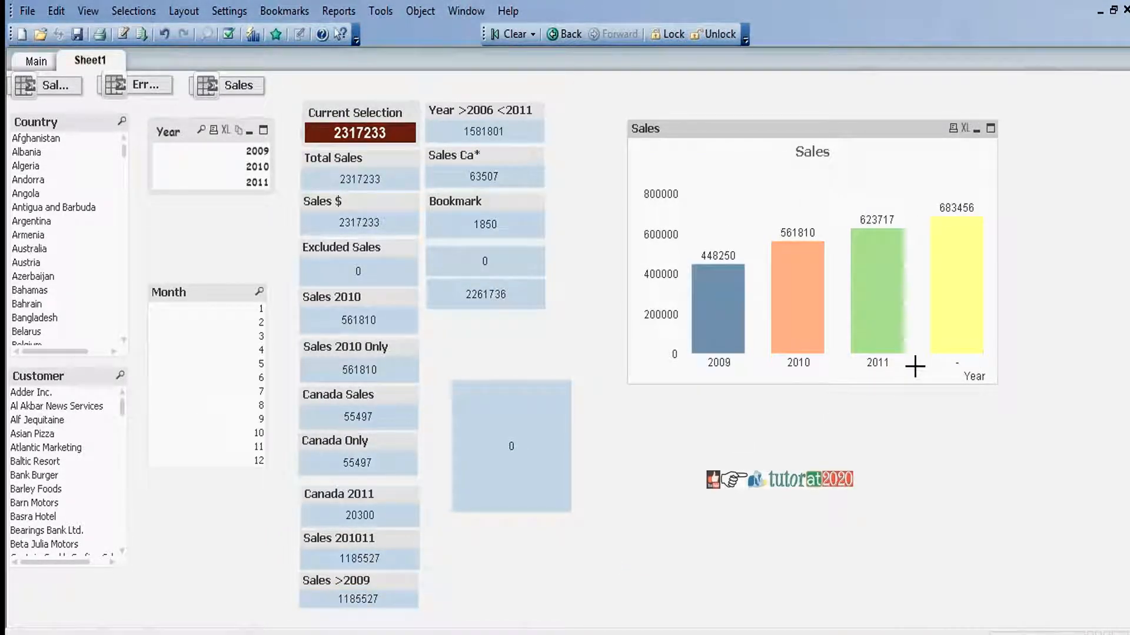
# - Enable Suppress When Value Is Null for the Sales chart's calculated Year dimension and apply it
pyautogui.rightClick(831, 129)
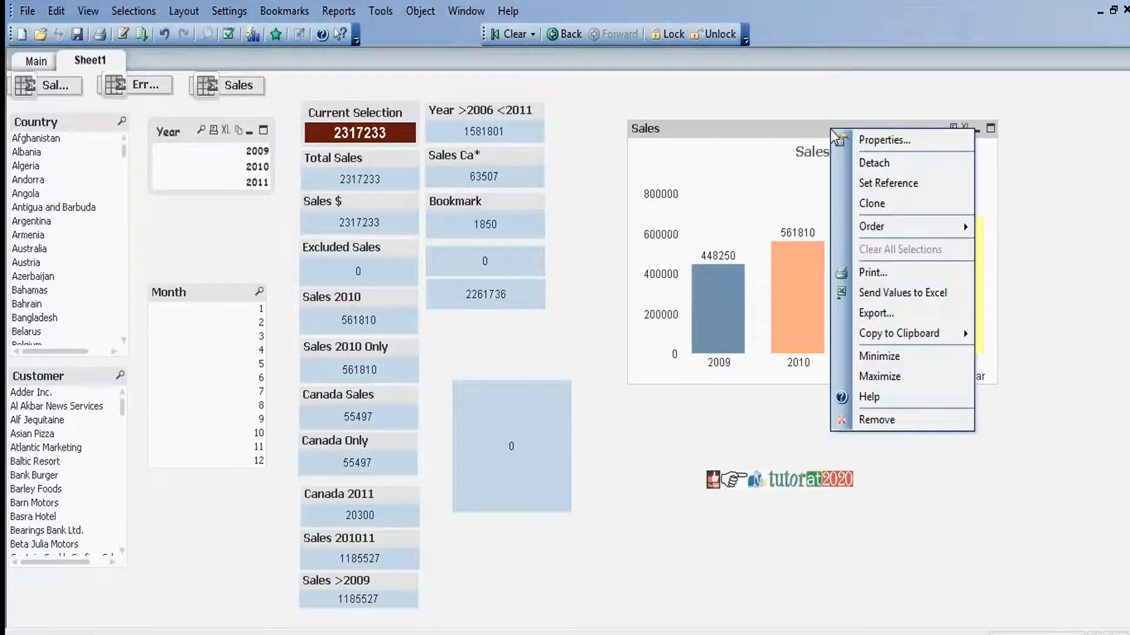
pyautogui.click(859, 140)
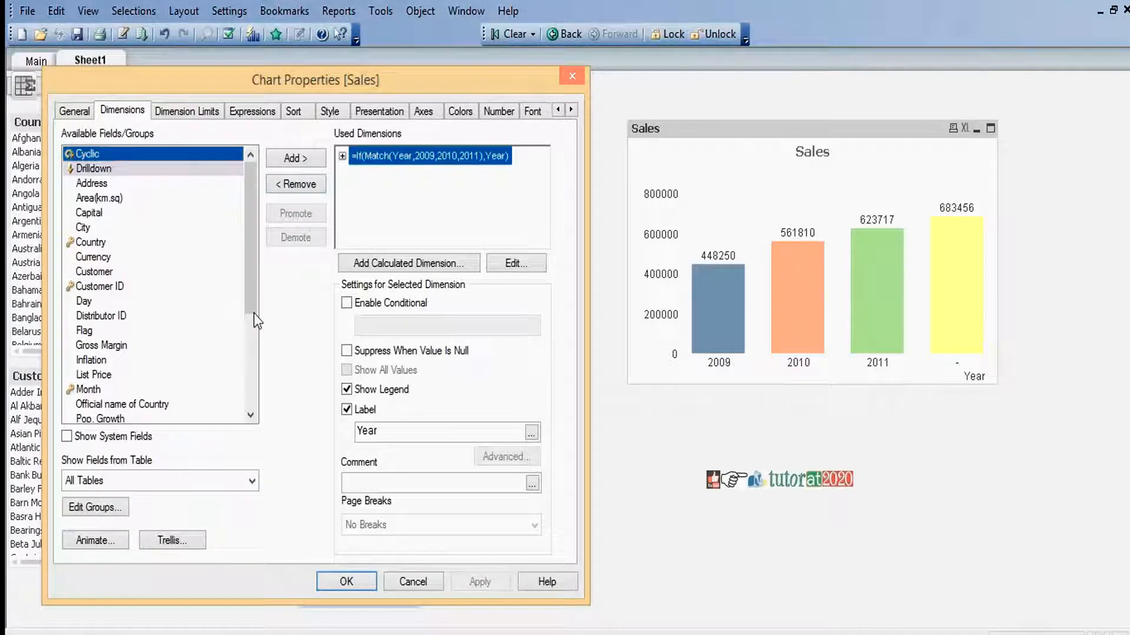
pyautogui.click(347, 351)
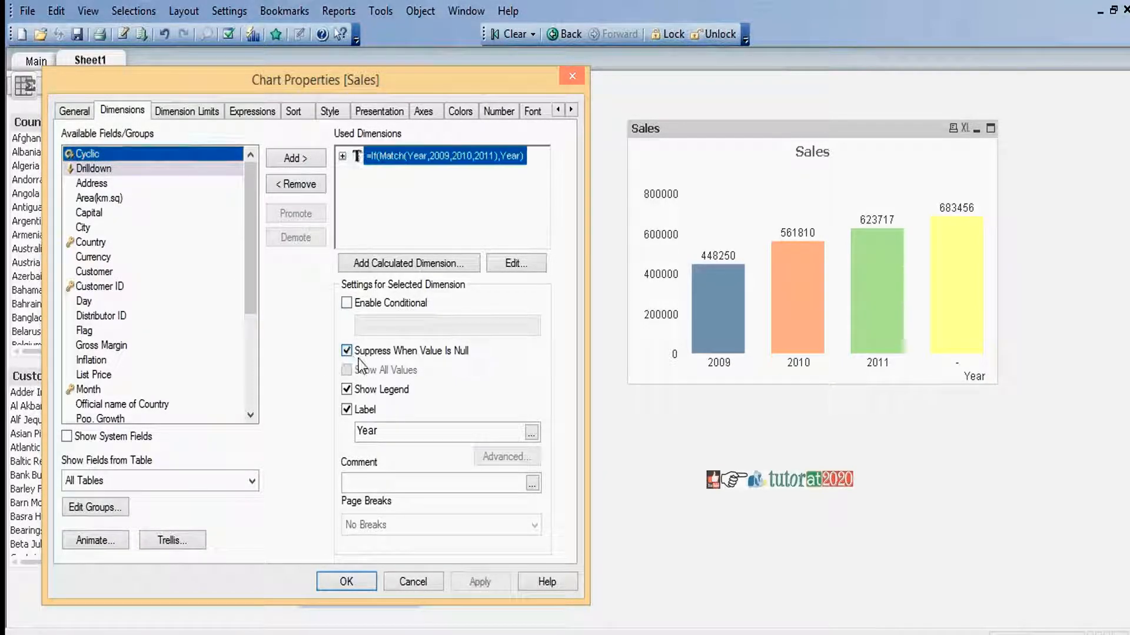
pyautogui.click(479, 588)
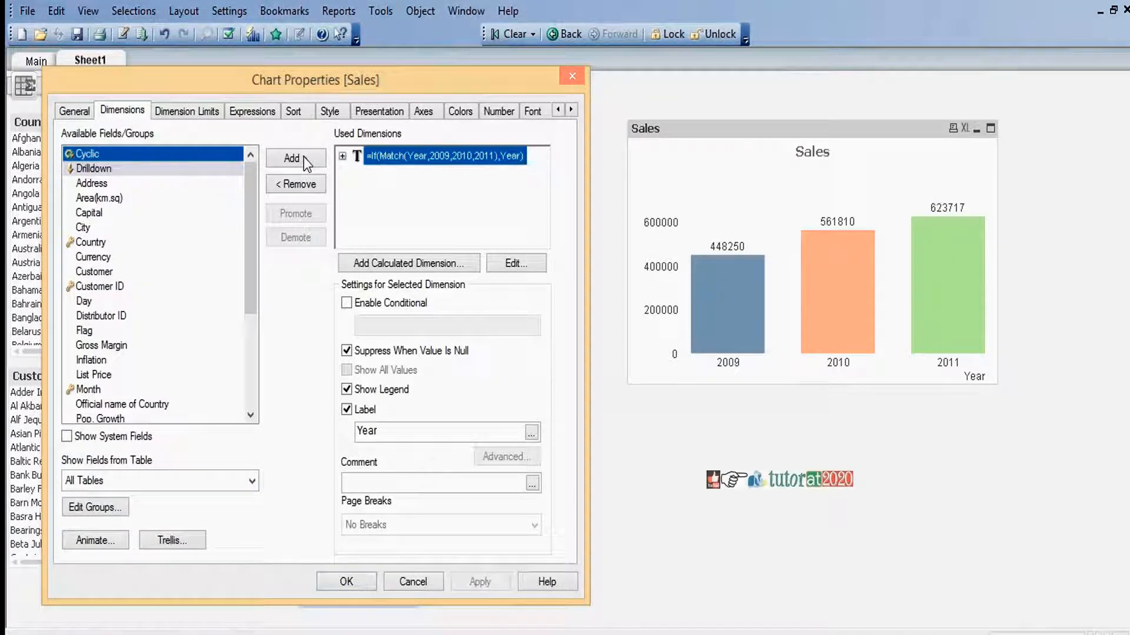
# - Remove the calculated dimension from the Sales chart and use the plain Year field as its dimension instead
pyautogui.click(299, 185)
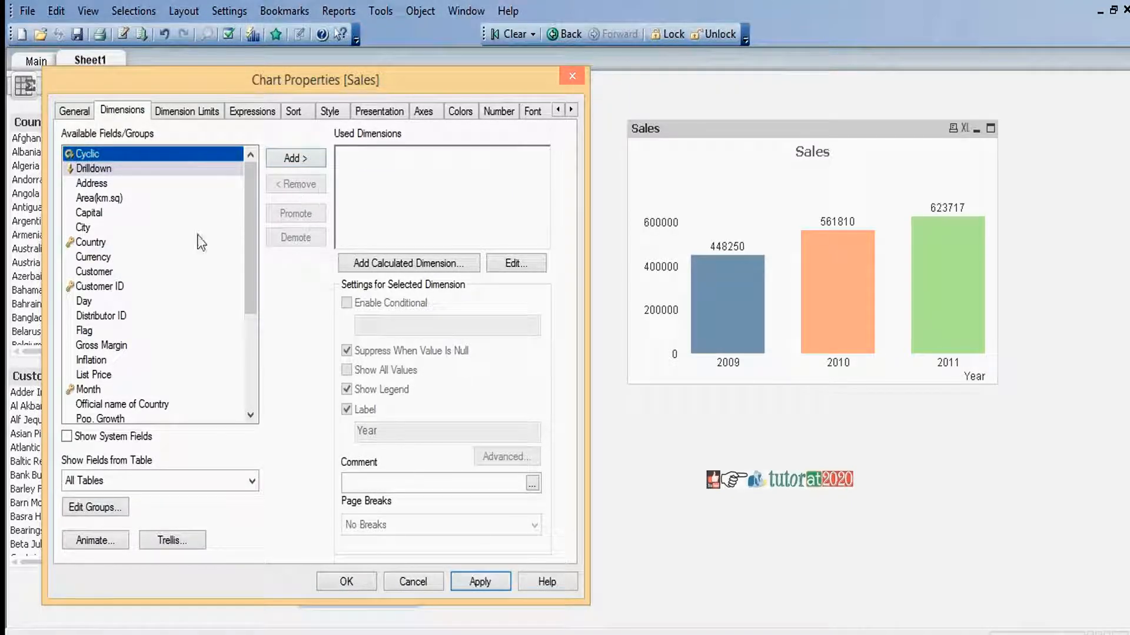
pyautogui.click(249, 373)
pyautogui.click(87, 390)
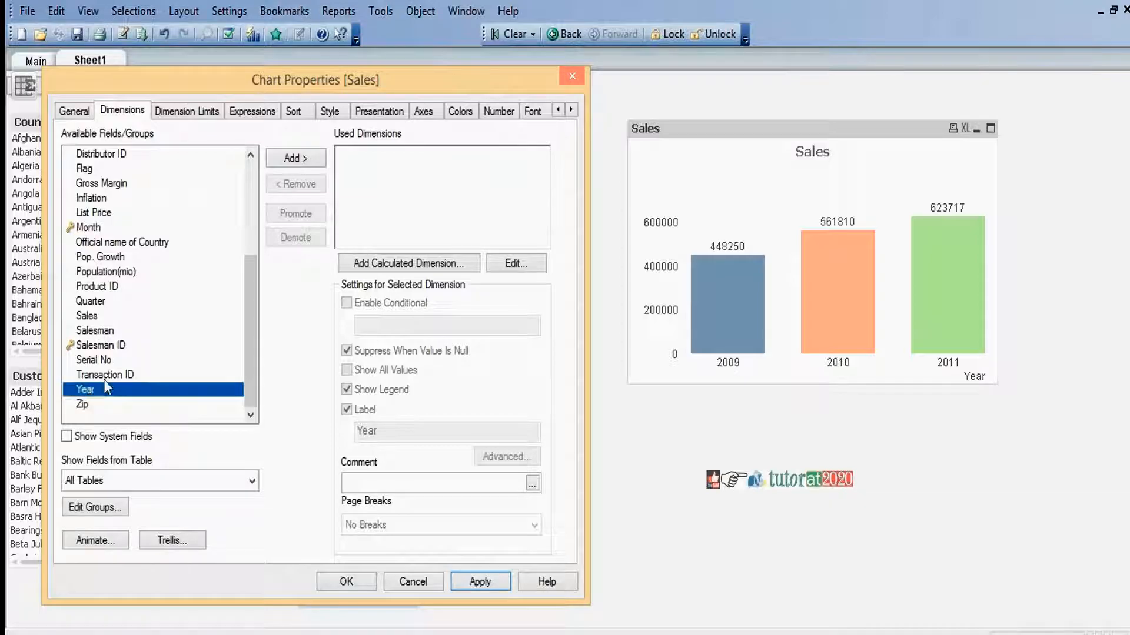
pyautogui.click(296, 157)
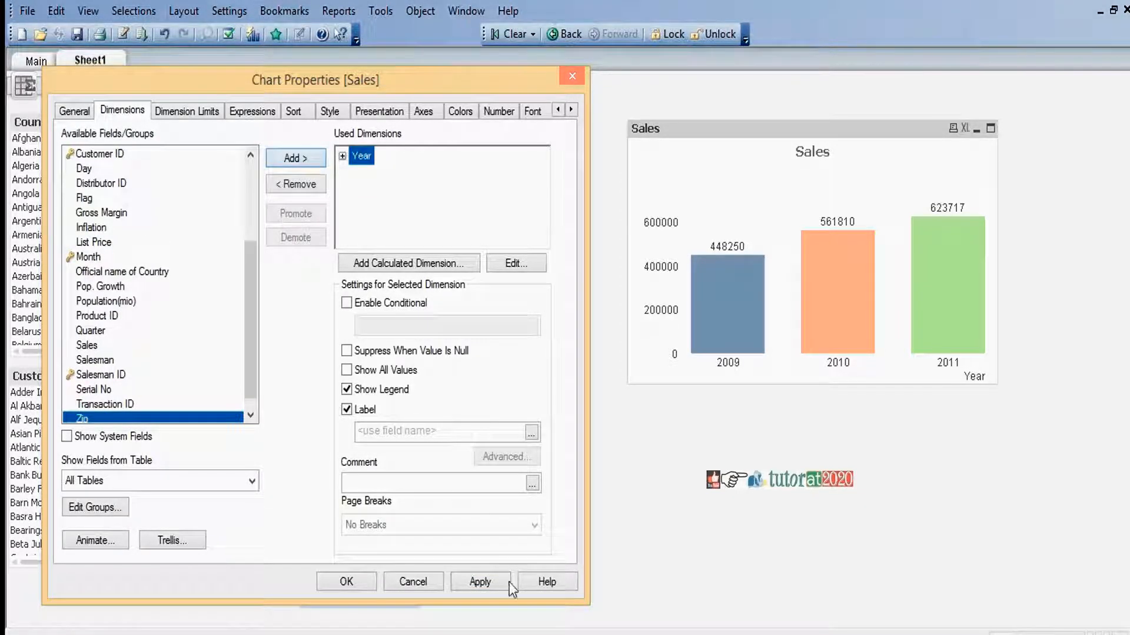
pyautogui.click(475, 582)
pyautogui.click(347, 582)
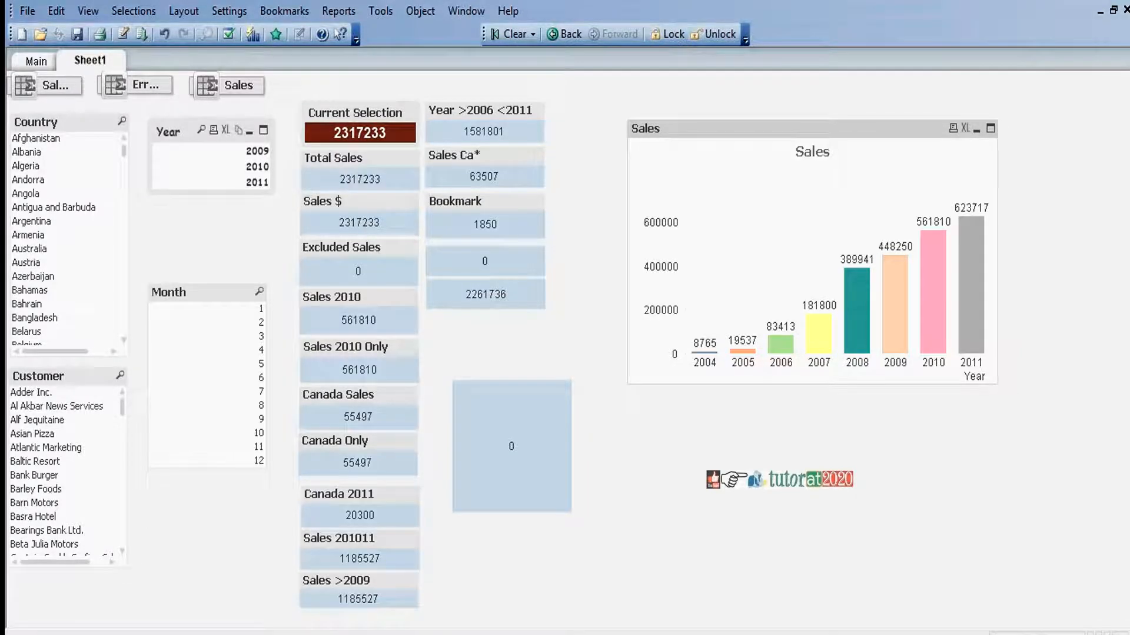
# - Replace the Sales chart's expression definition with Match(Year,2009,2010,2011)
pyautogui.rightClick(786, 128)
pyautogui.click(836, 139)
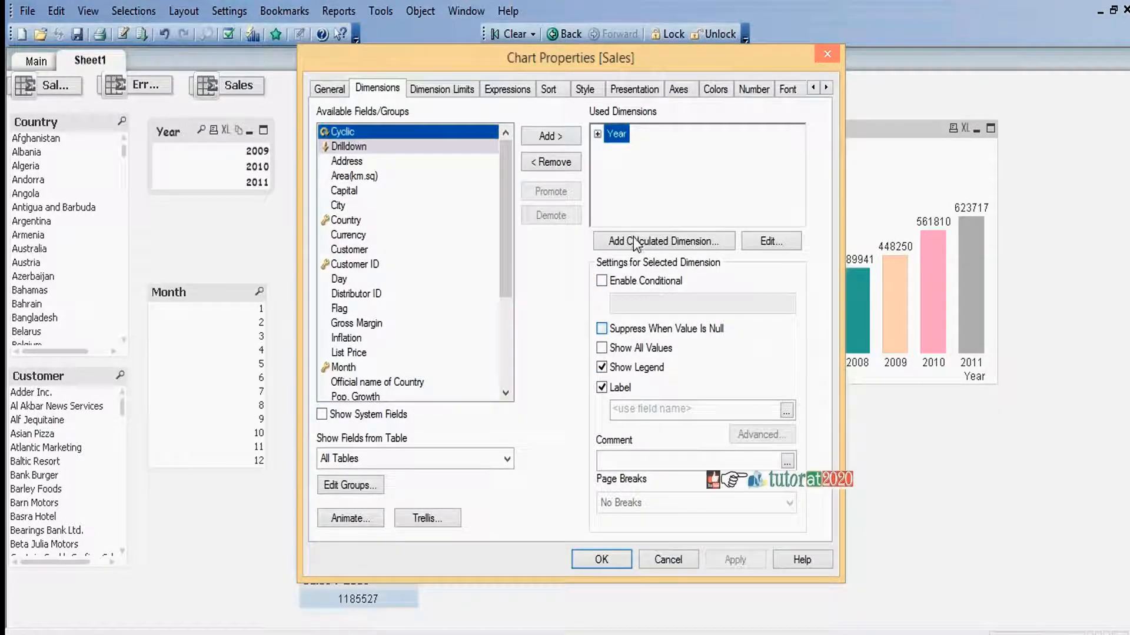
pyautogui.click(507, 89)
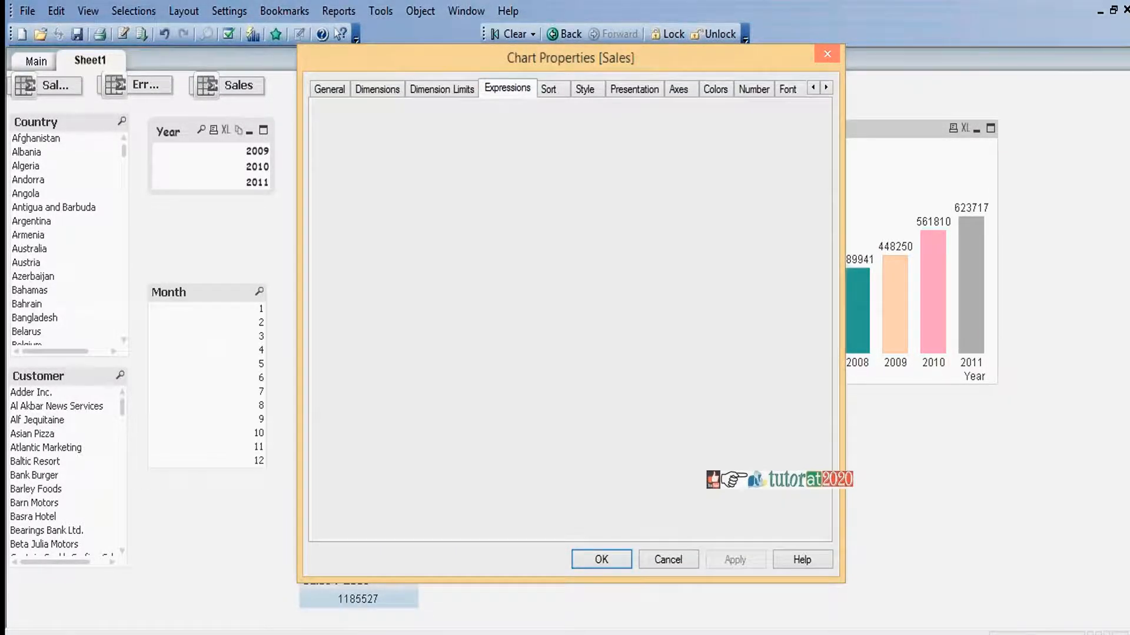
pyautogui.click(815, 222)
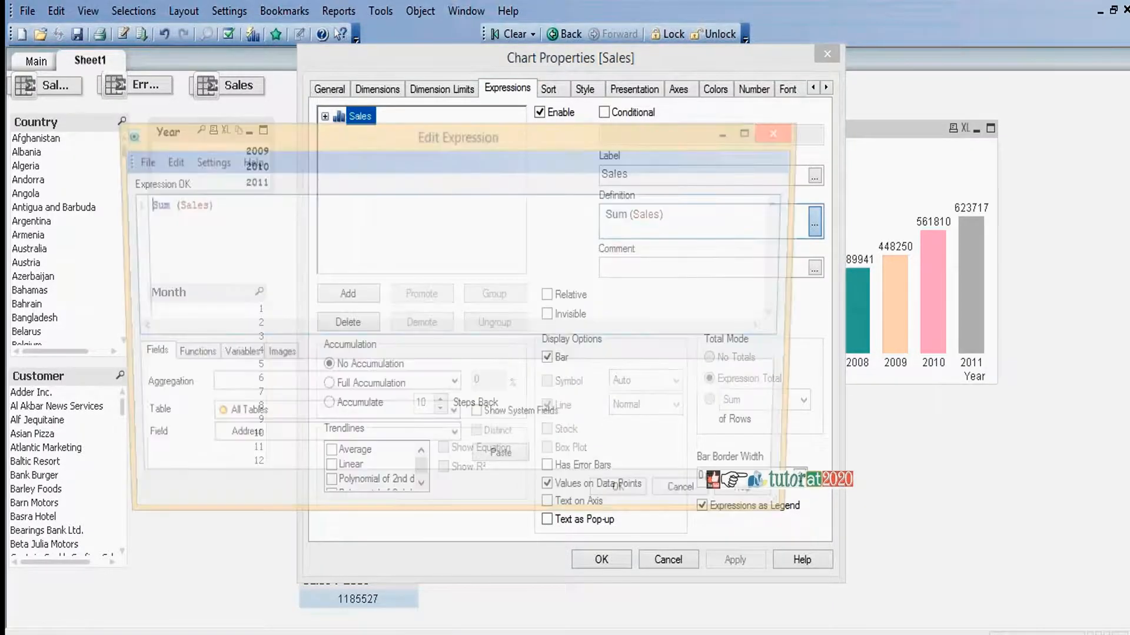
pyautogui.write('M')
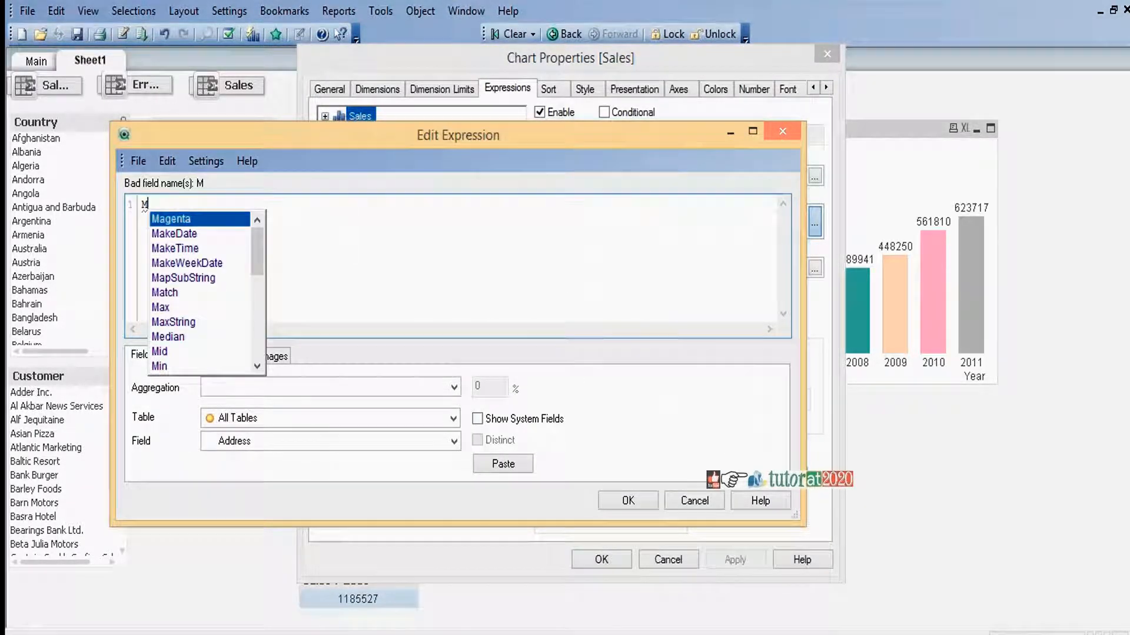
pyautogui.write('atch(Y')
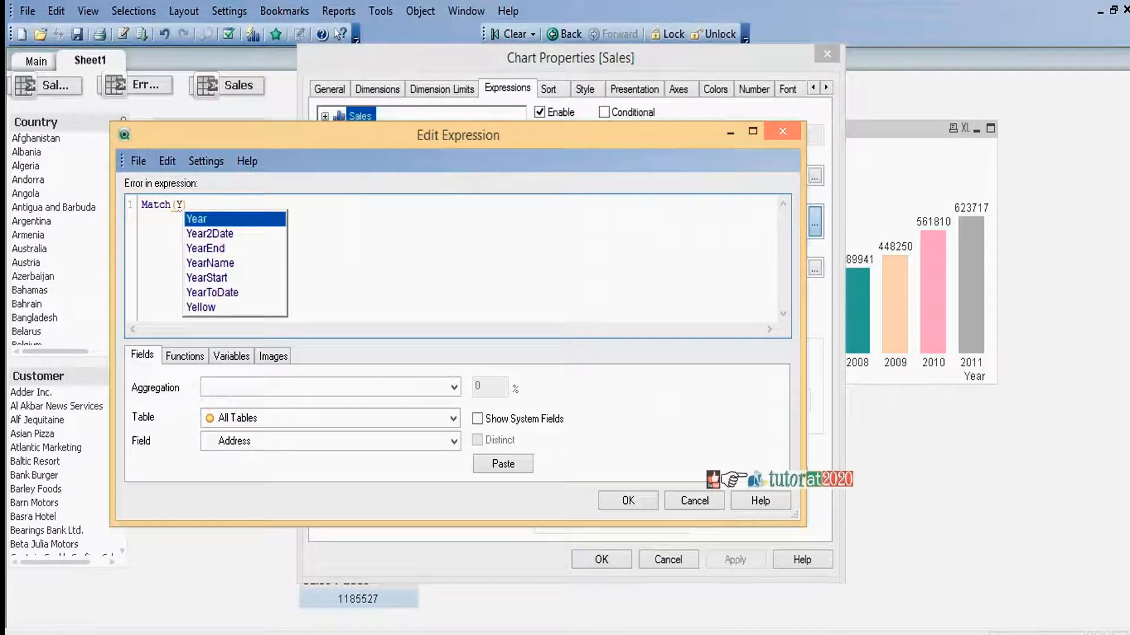
pyautogui.press('Return')
pyautogui.write(',)')
pyautogui.press('BackSpace')
pyautogui.write('20')
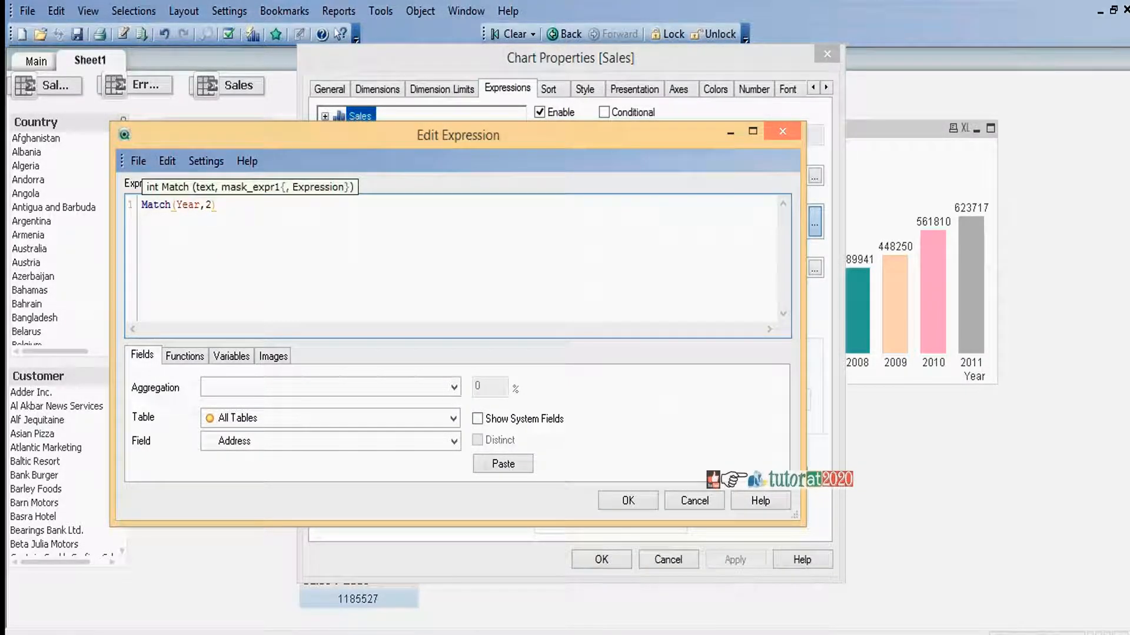
pyautogui.write('09,2010)')
pyautogui.write('11')
# - Wrap the Match in a condition that returns the sales sum, If(Match(Year,2009,2010,2011),Sum(Sales)), and apply it to the Sales chart
pyautogui.click(142, 205)
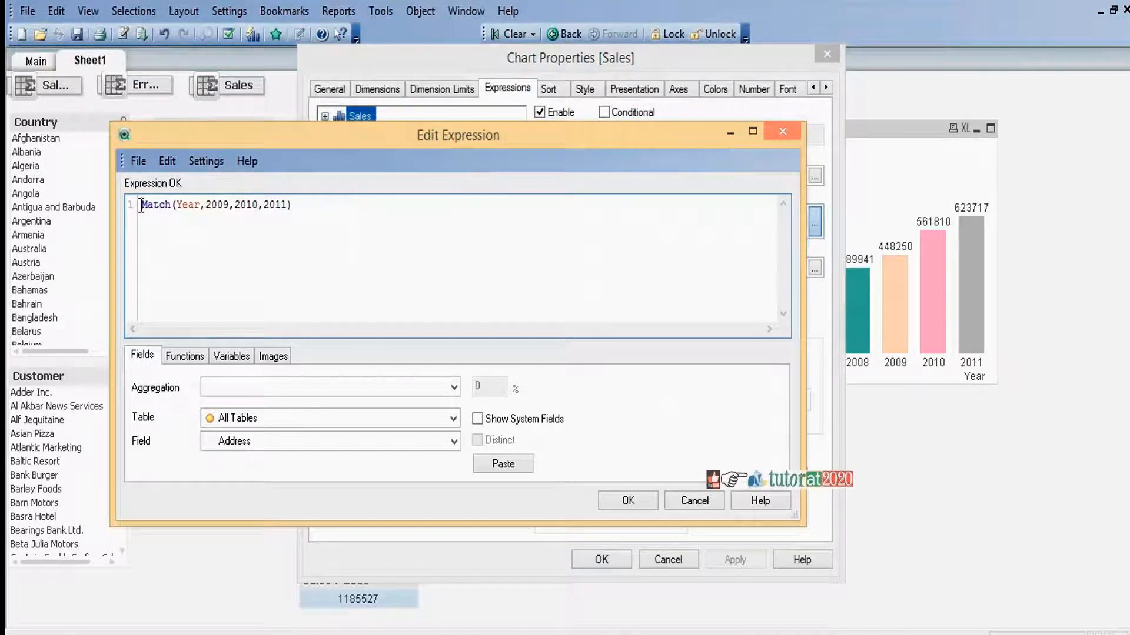
pyautogui.write('If(')
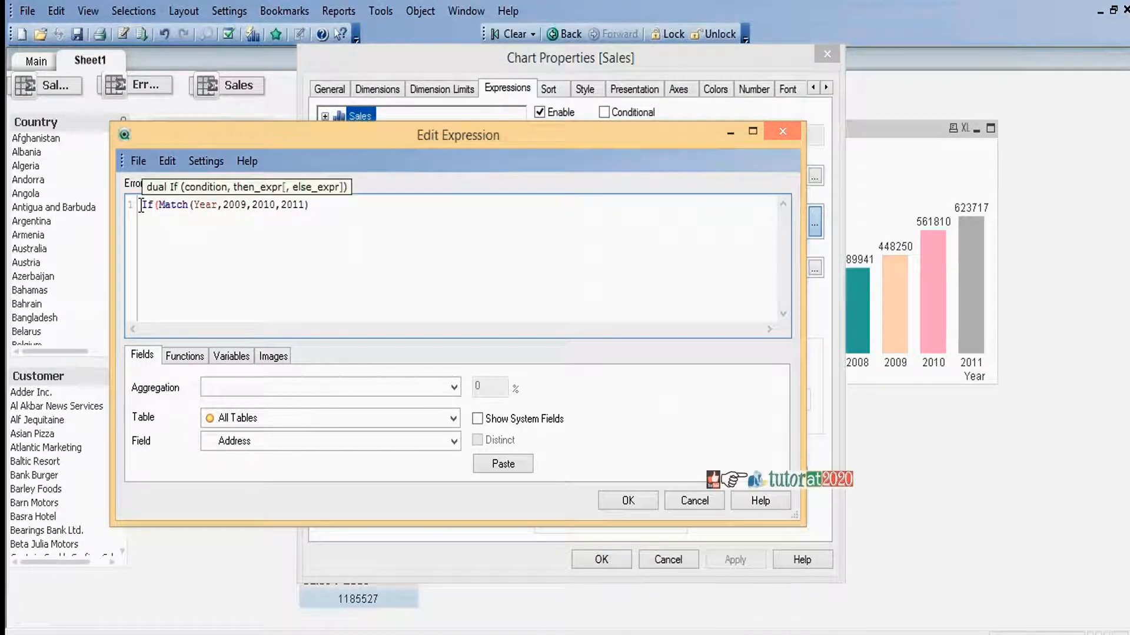
pyautogui.click(324, 204)
pyautogui.write(',Sum')
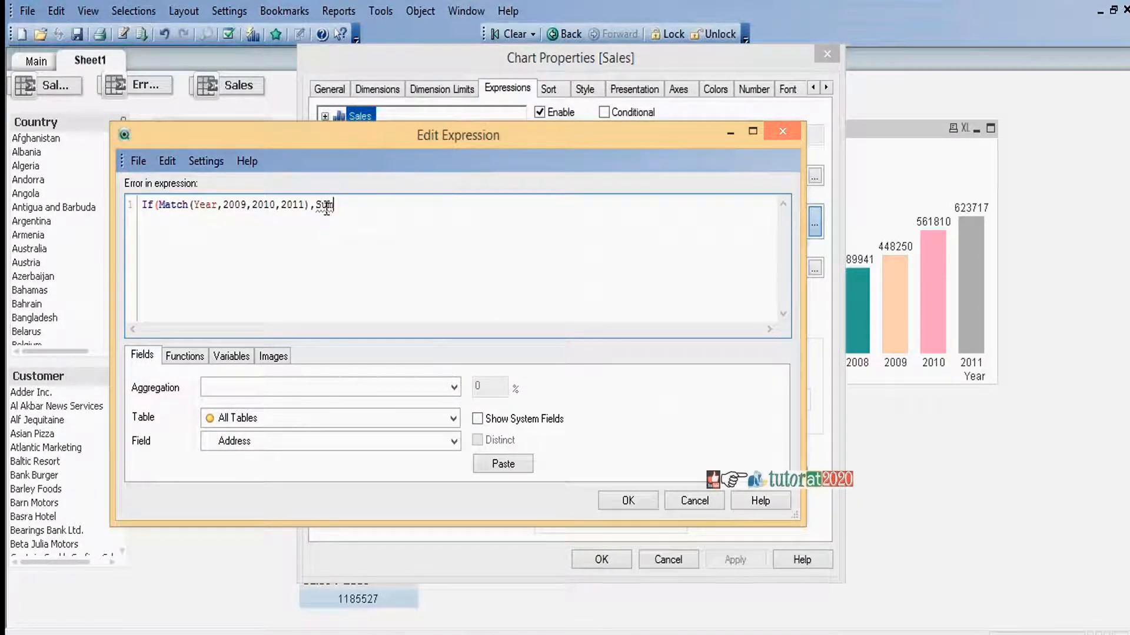
pyautogui.write('(Sa')
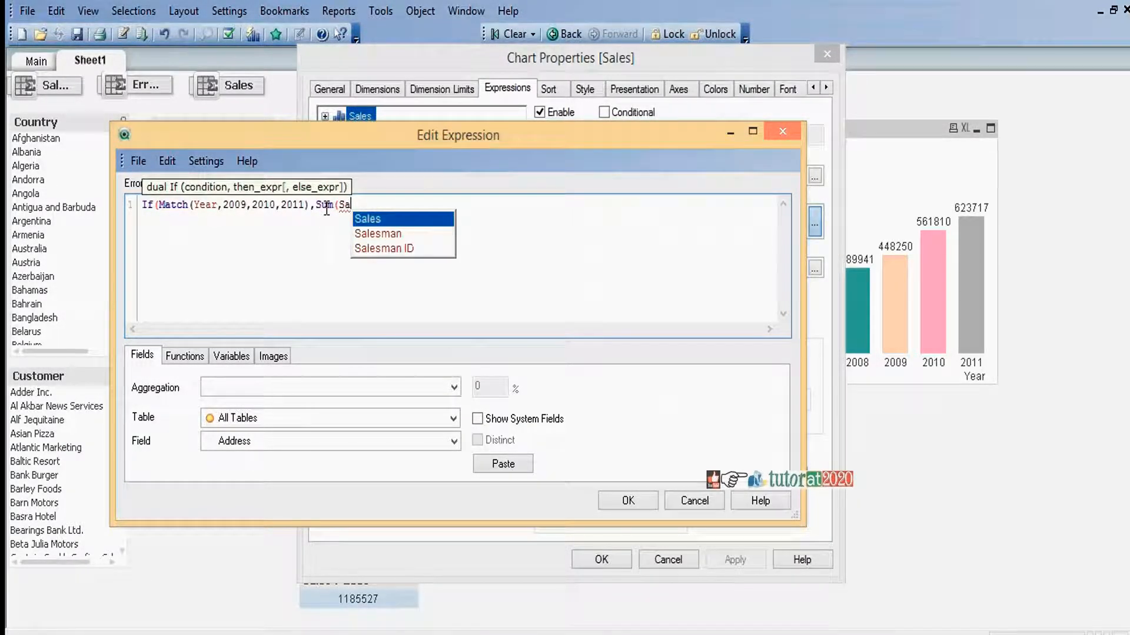
pyautogui.write('les))')
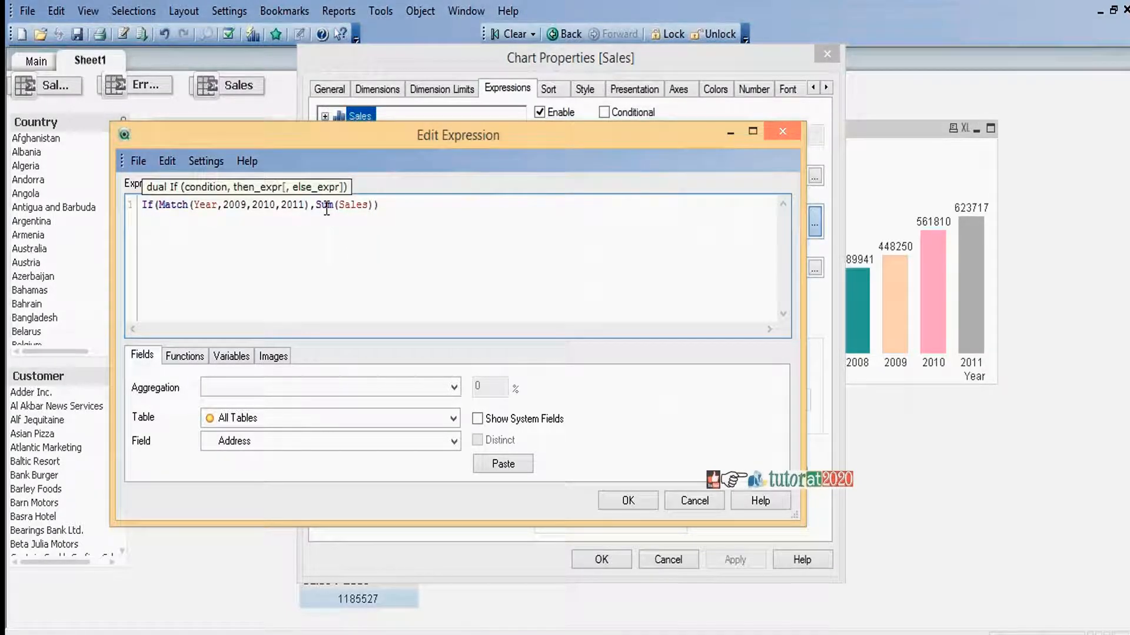
pyautogui.click(637, 503)
pyautogui.click(736, 560)
pyautogui.click(601, 561)
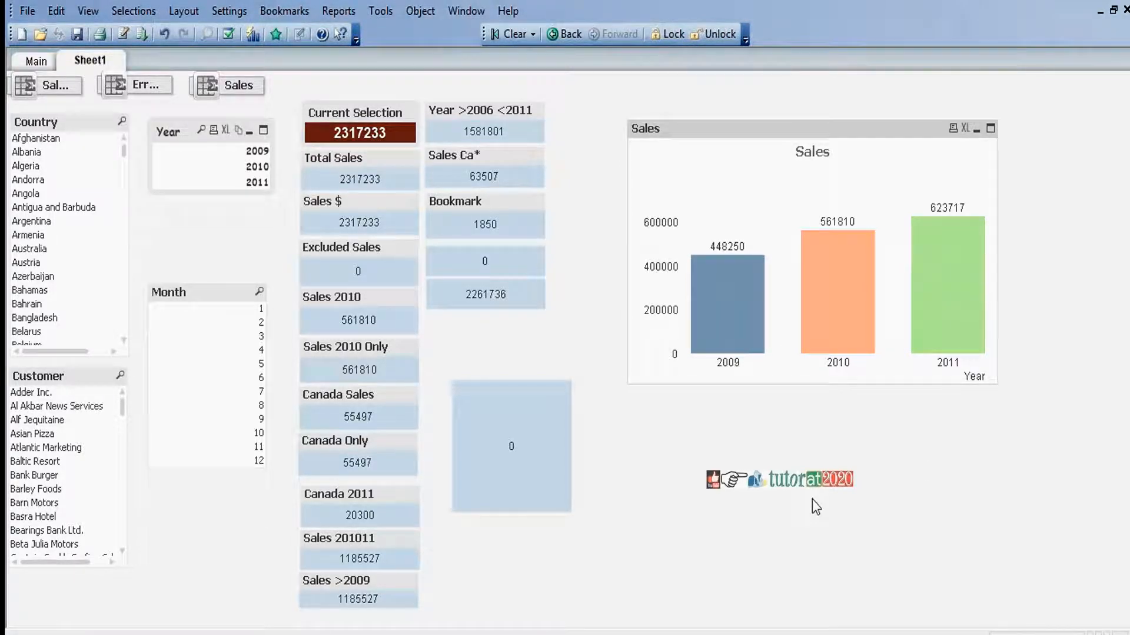
pyautogui.click(795, 478)
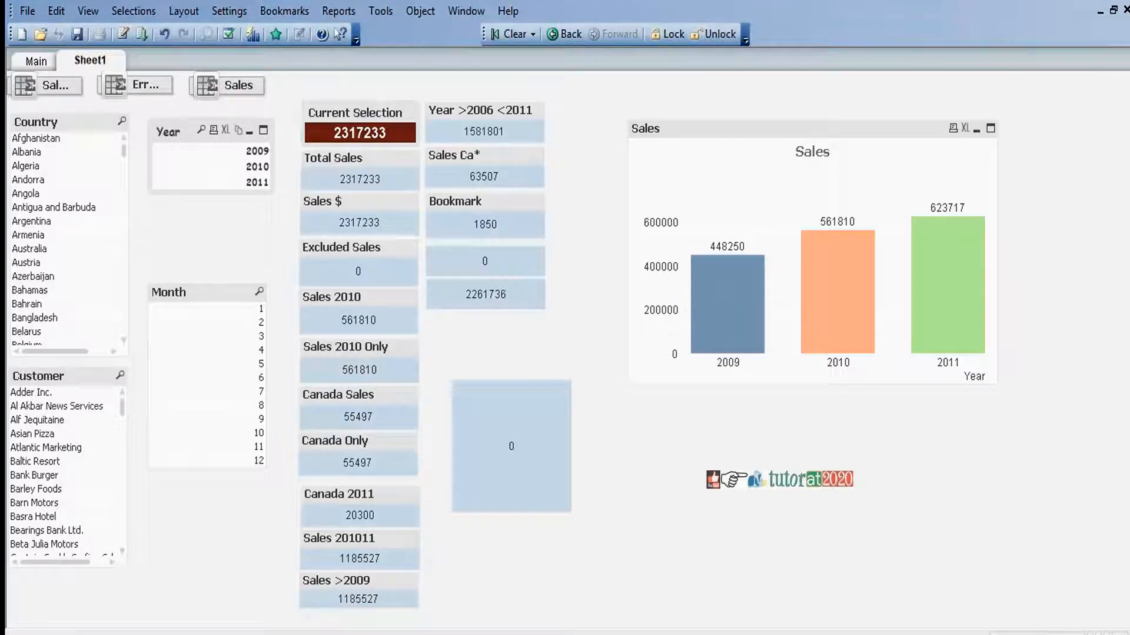
# - Enable sorting by expression in the Year list box's properties
pyautogui.rightClick(182, 132)
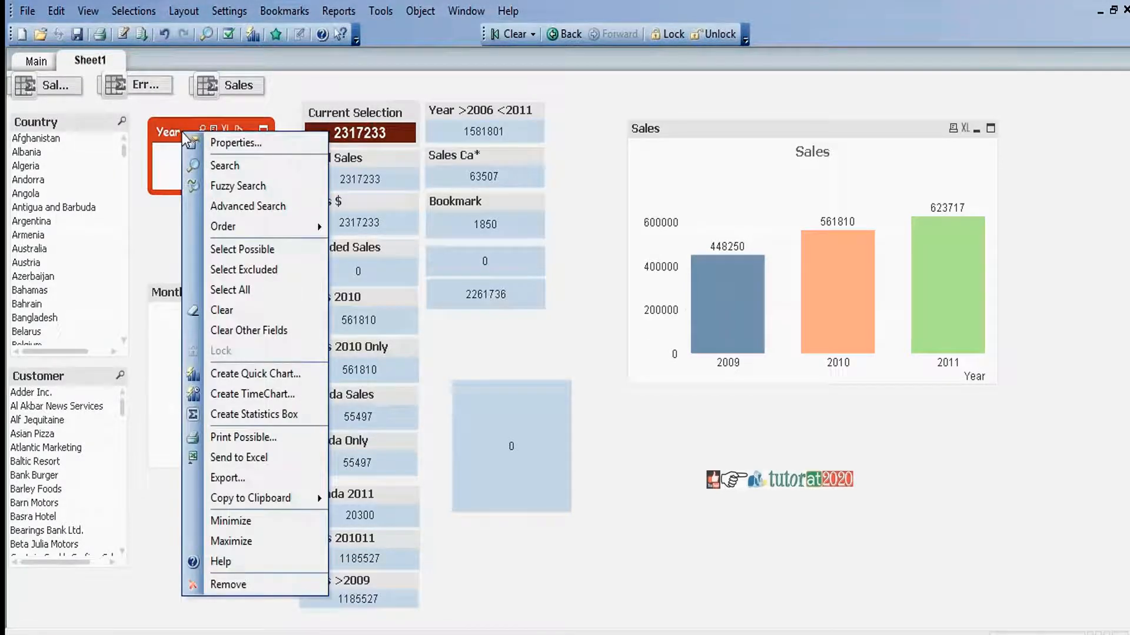
pyautogui.click(234, 144)
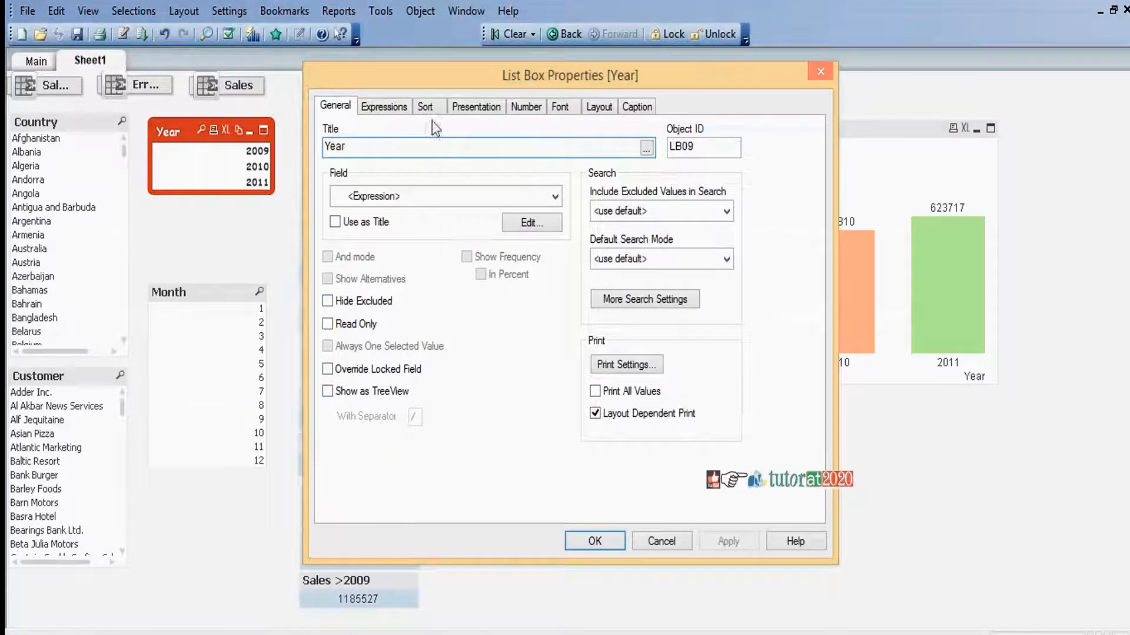
pyautogui.click(426, 107)
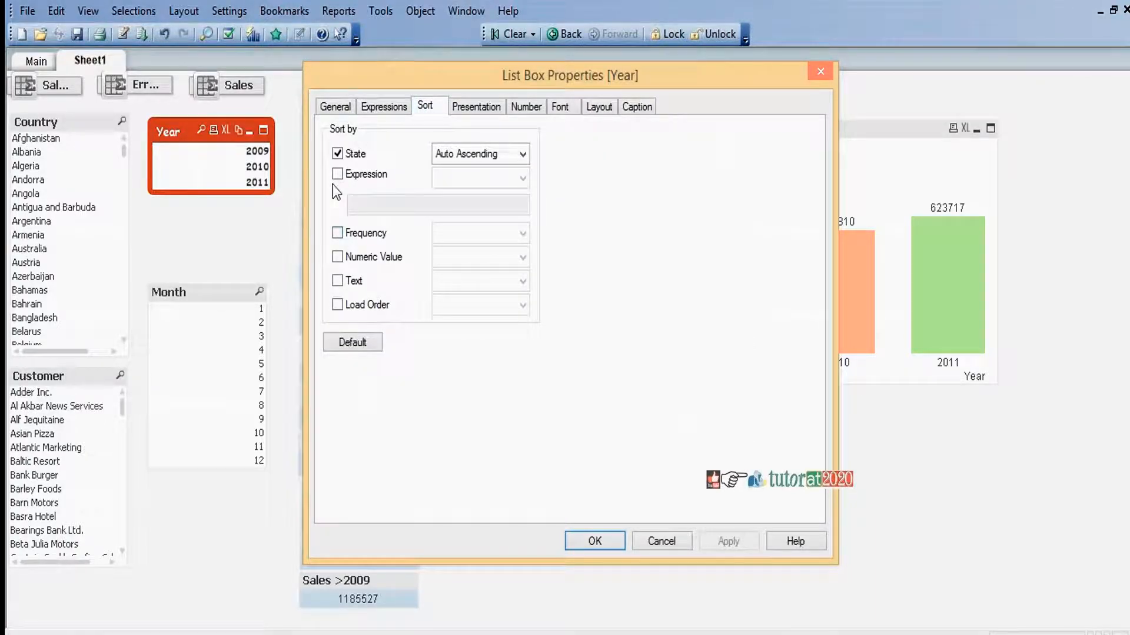
pyautogui.click(337, 174)
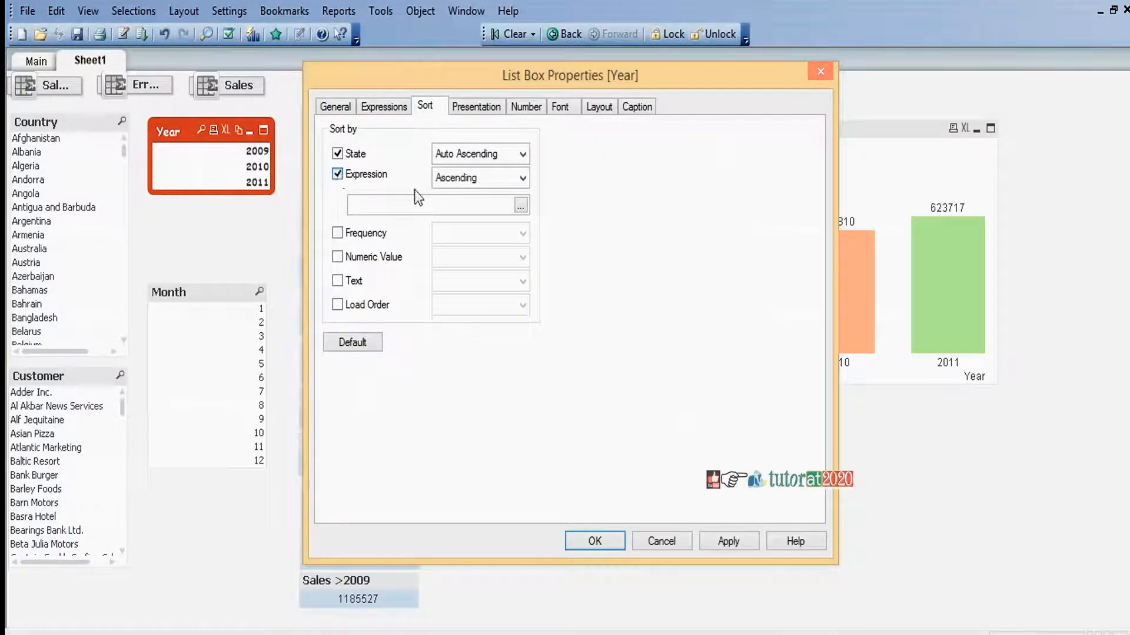
# - Set the Year list box's sort expression to Match(Year,2011,2009,2010), then apply and accept the properties
pyautogui.click(479, 206)
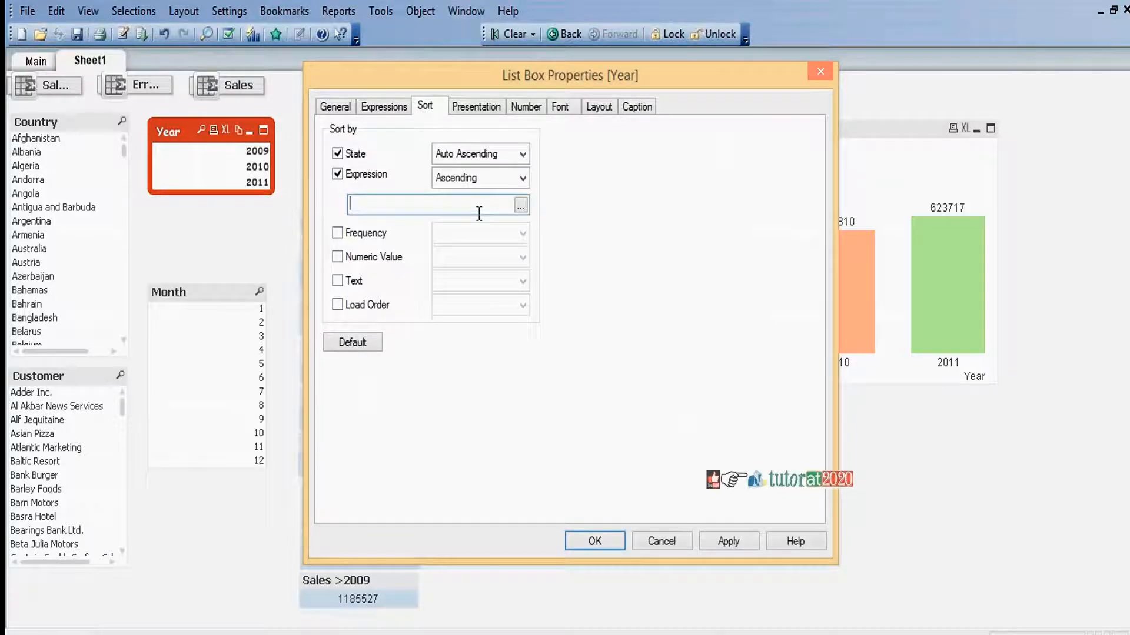
pyautogui.write('Ma')
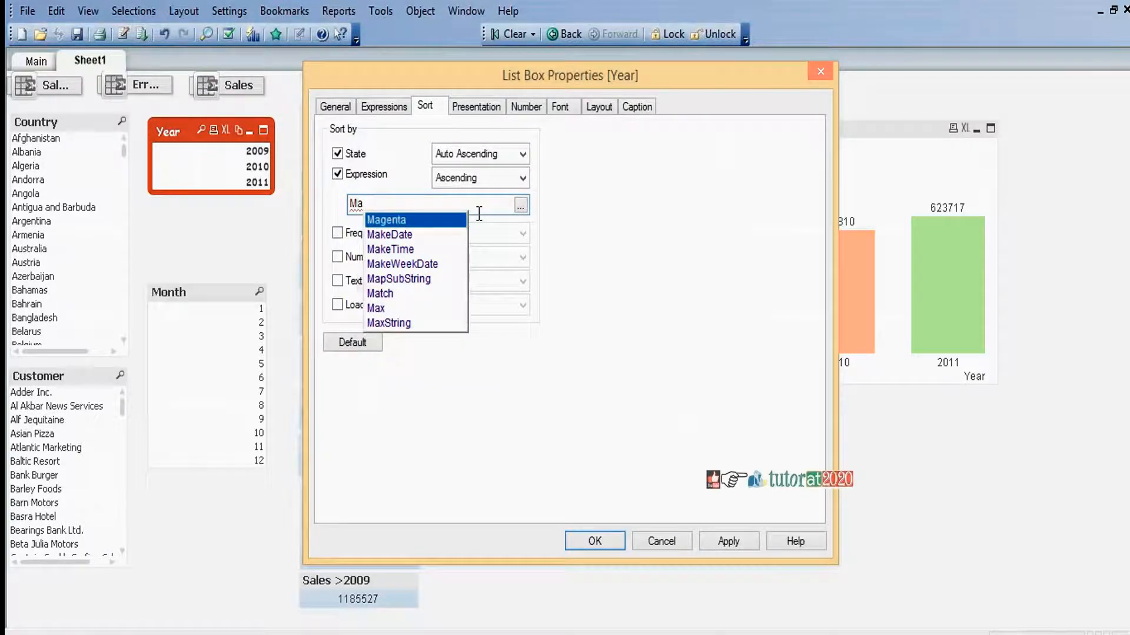
pyautogui.write('t')
pyautogui.press('Return')
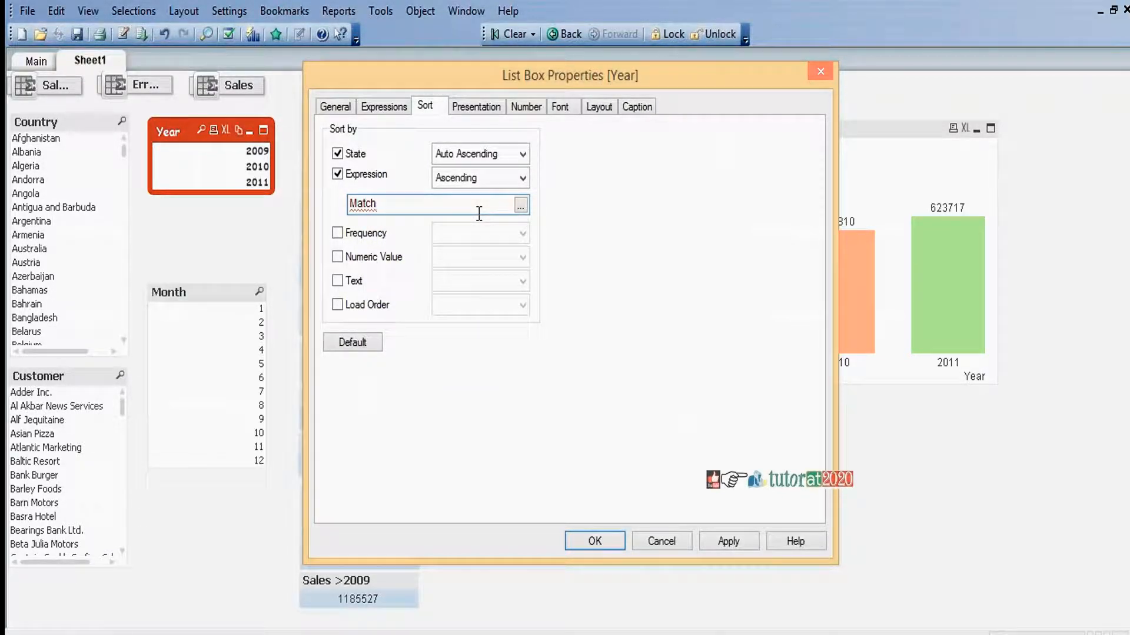
pyautogui.press('BackSpace')
pyautogui.write('Y')
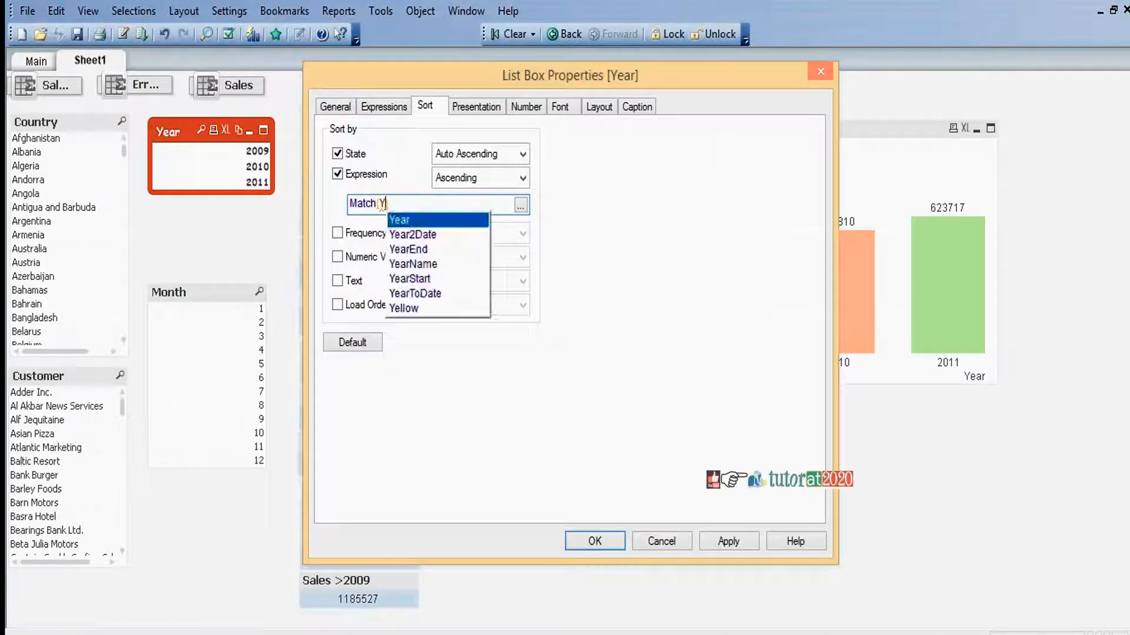
pyautogui.write('ear,')
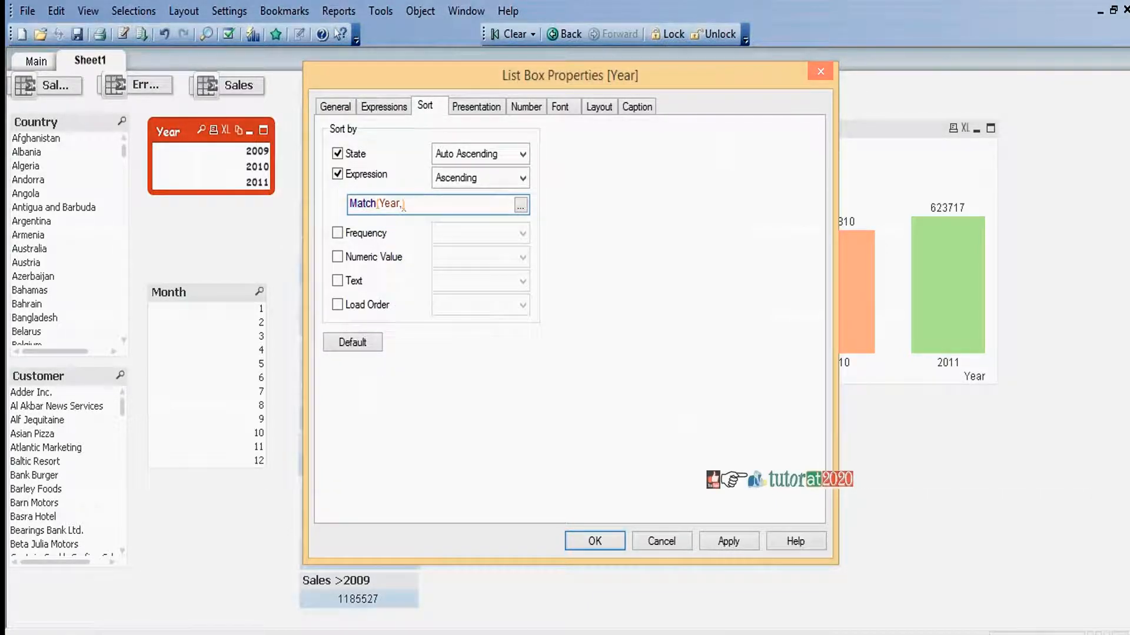
pyautogui.write('2011m')
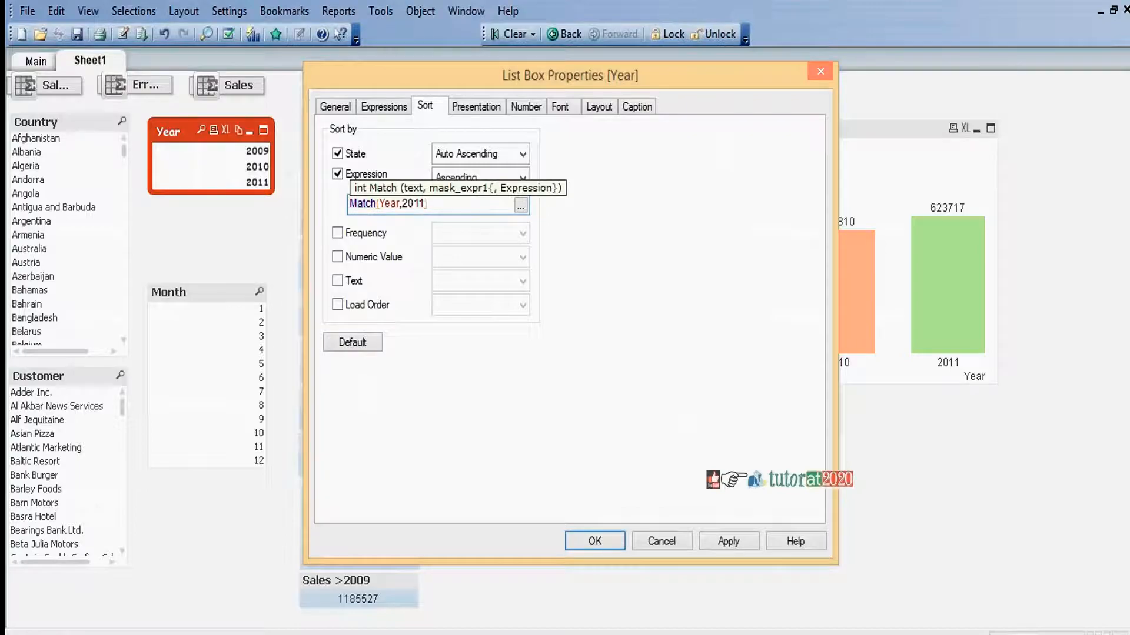
pyautogui.write('2009')
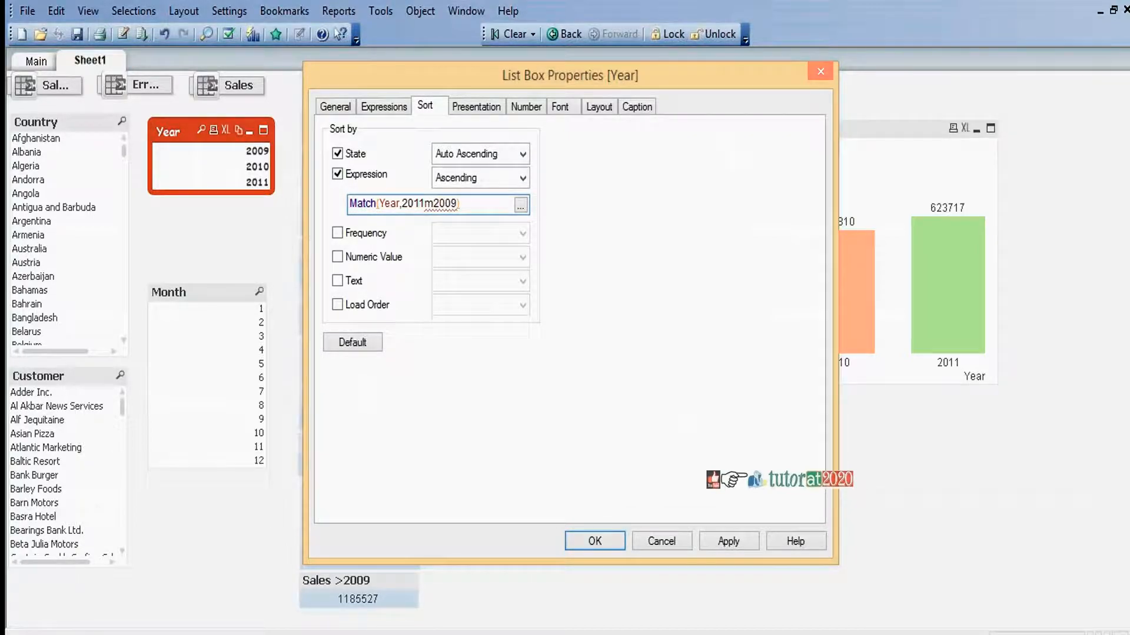
pyautogui.press('BackSpace')
pyautogui.press('BackSpace')
pyautogui.press('BackSpace')
pyautogui.press('BackSpace')
pyautogui.press('BackSpace')
pyautogui.write(',')
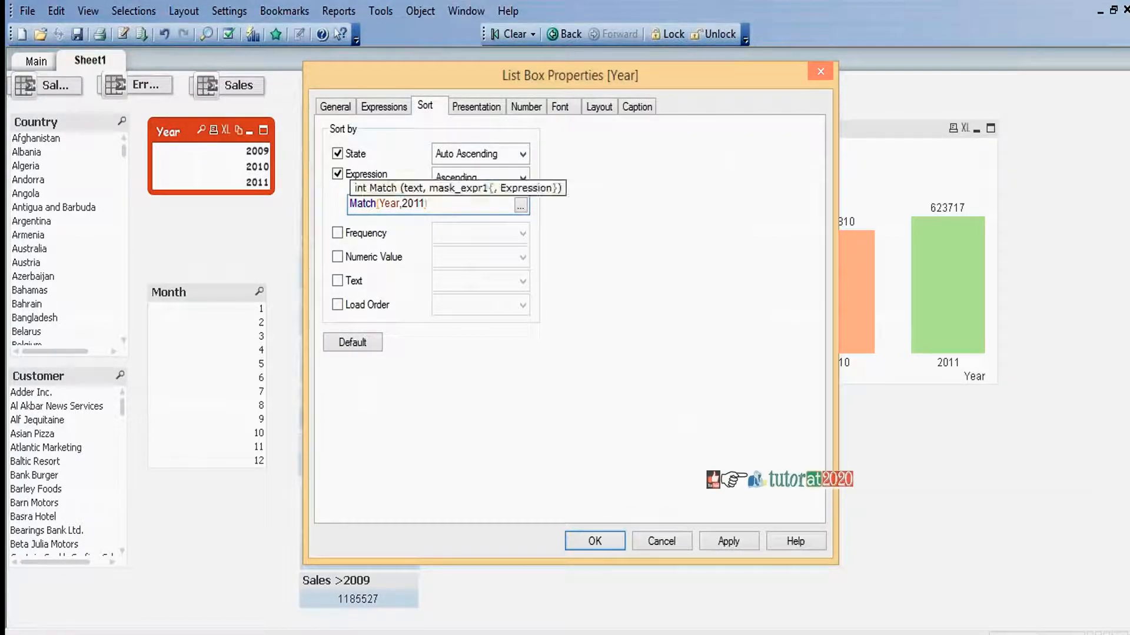
pyautogui.write('2009,2010')
pyautogui.click(728, 542)
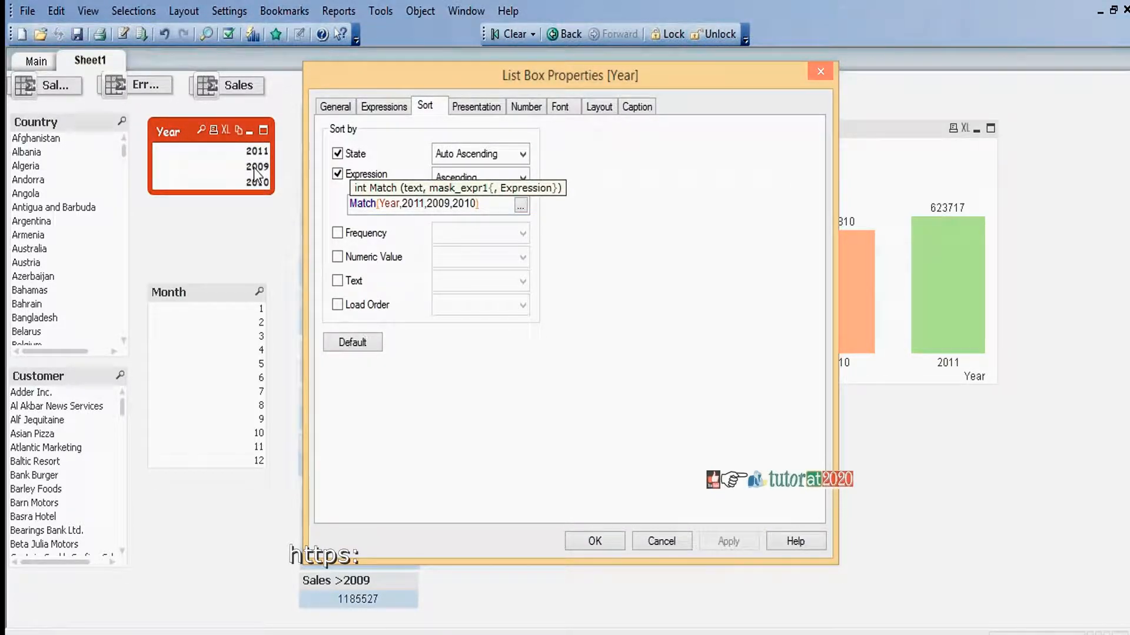
pyautogui.click(579, 543)
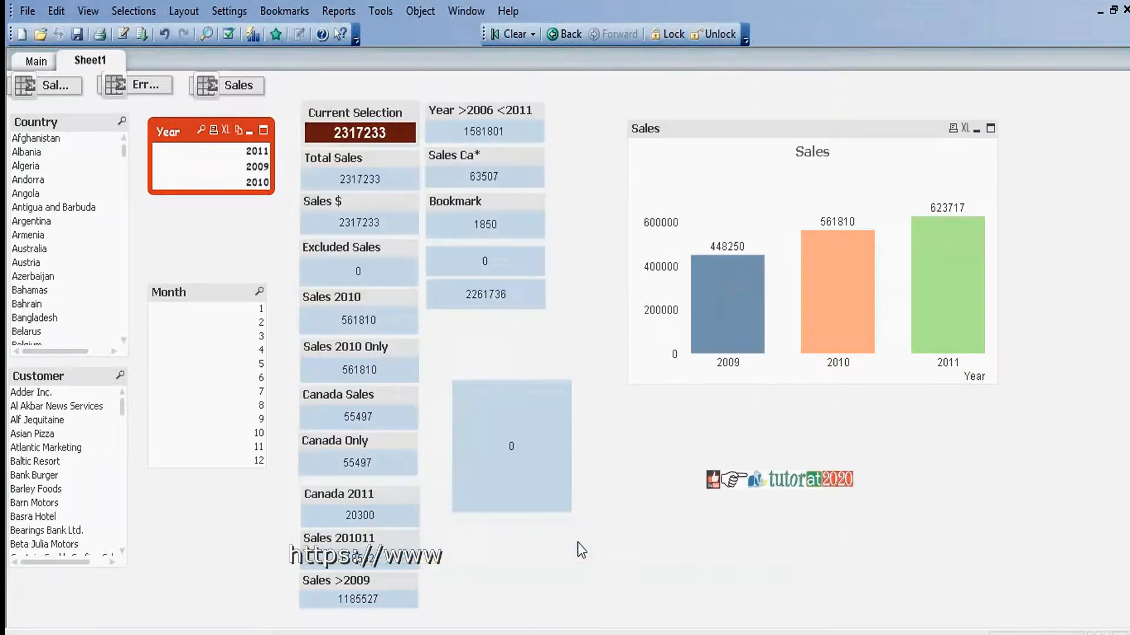
# - Switch the Sales chart's Year dimension from sorting by numeric value to sorting by expression
pyautogui.rightClick(772, 129)
pyautogui.click(778, 137)
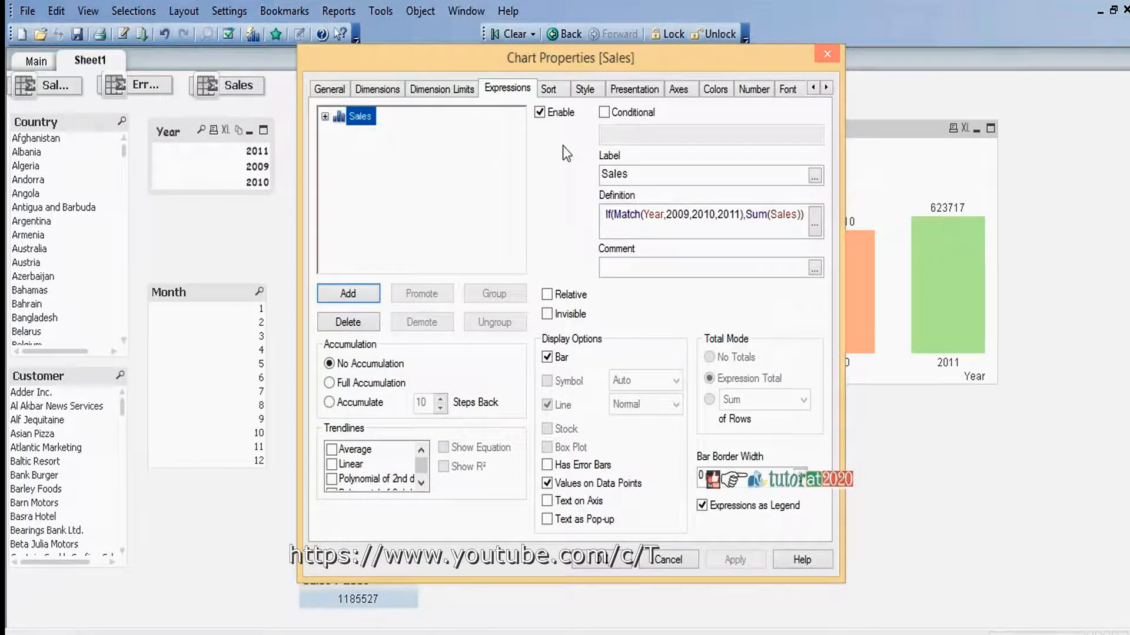
pyautogui.click(553, 90)
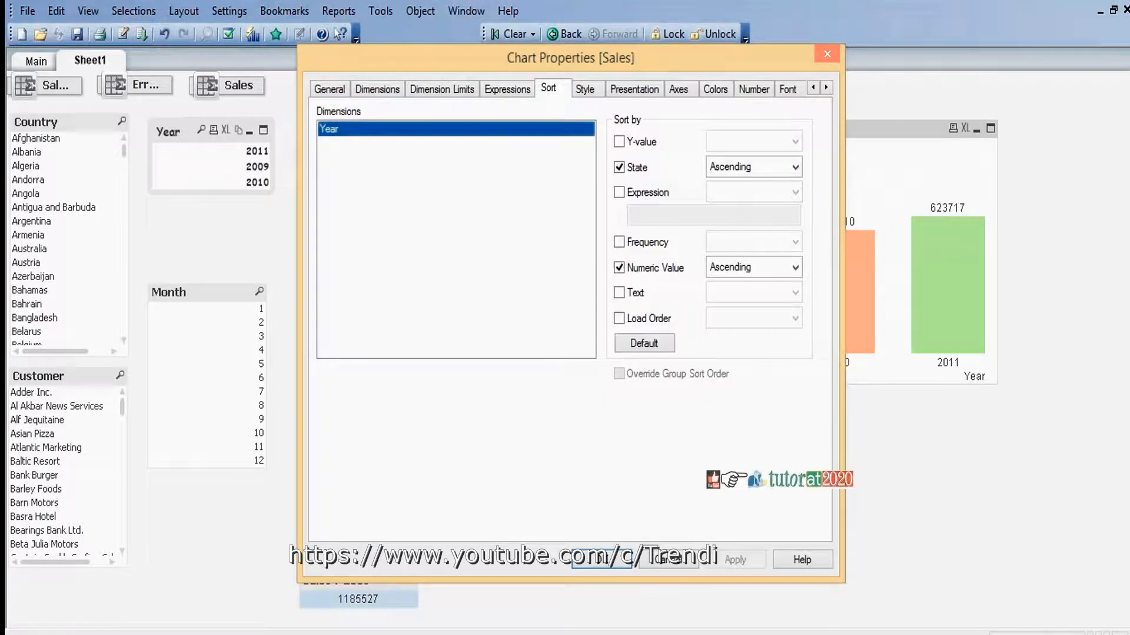
pyautogui.click(619, 268)
pyautogui.click(619, 192)
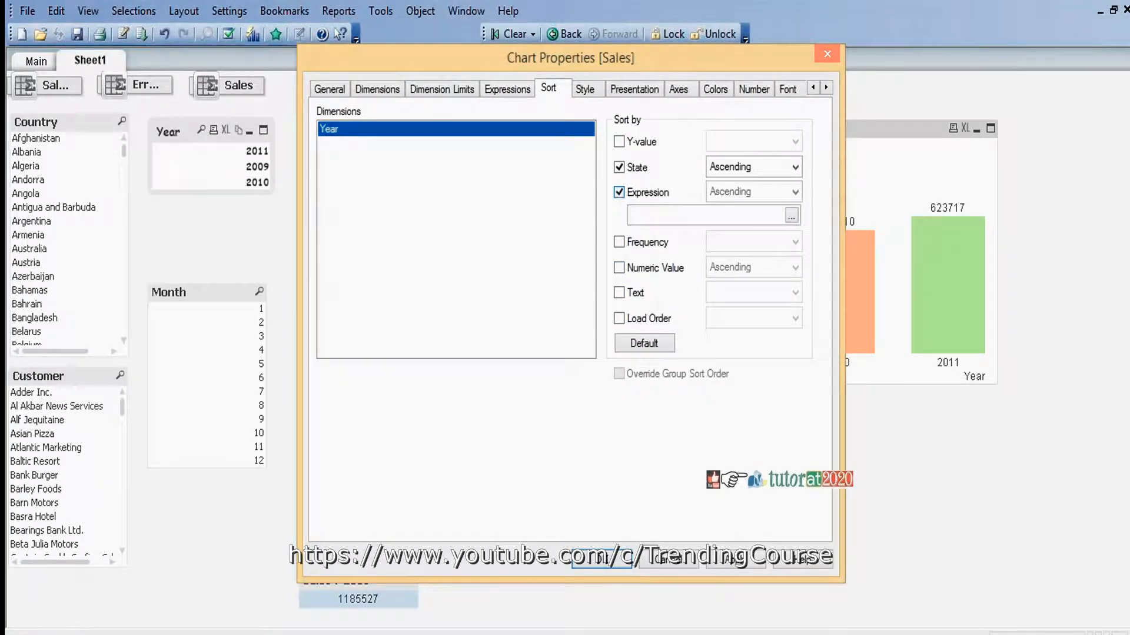
# - Set the Sales chart's Year sort expression to Match(Year,2011,2009,2010), then apply and accept the chart properties
pyautogui.click(674, 217)
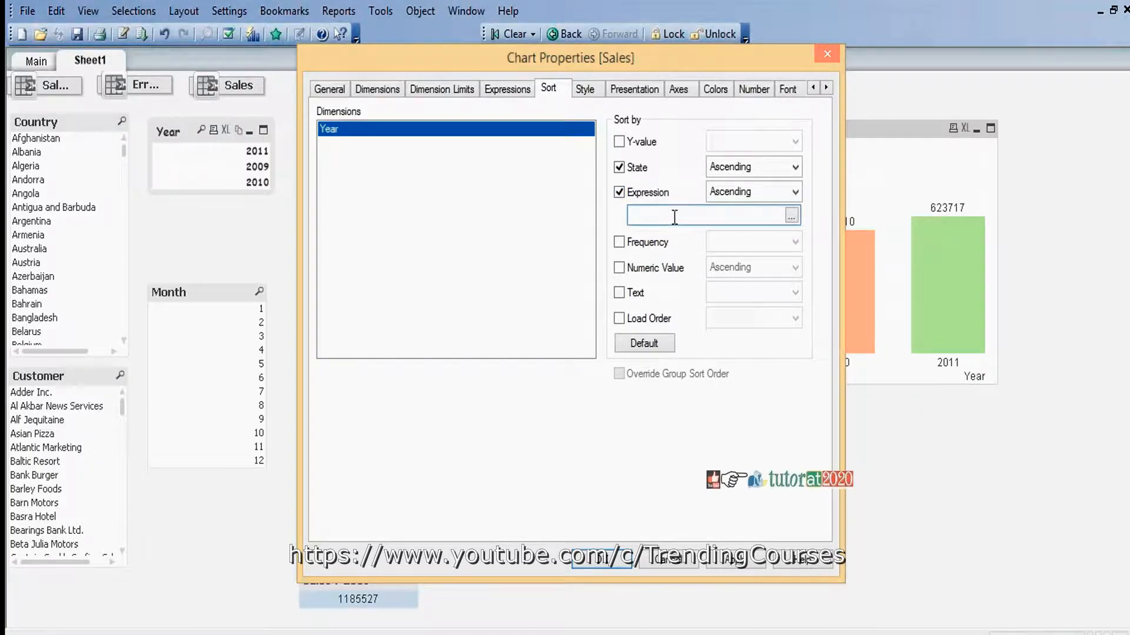
pyautogui.write('Match(Y)Y')
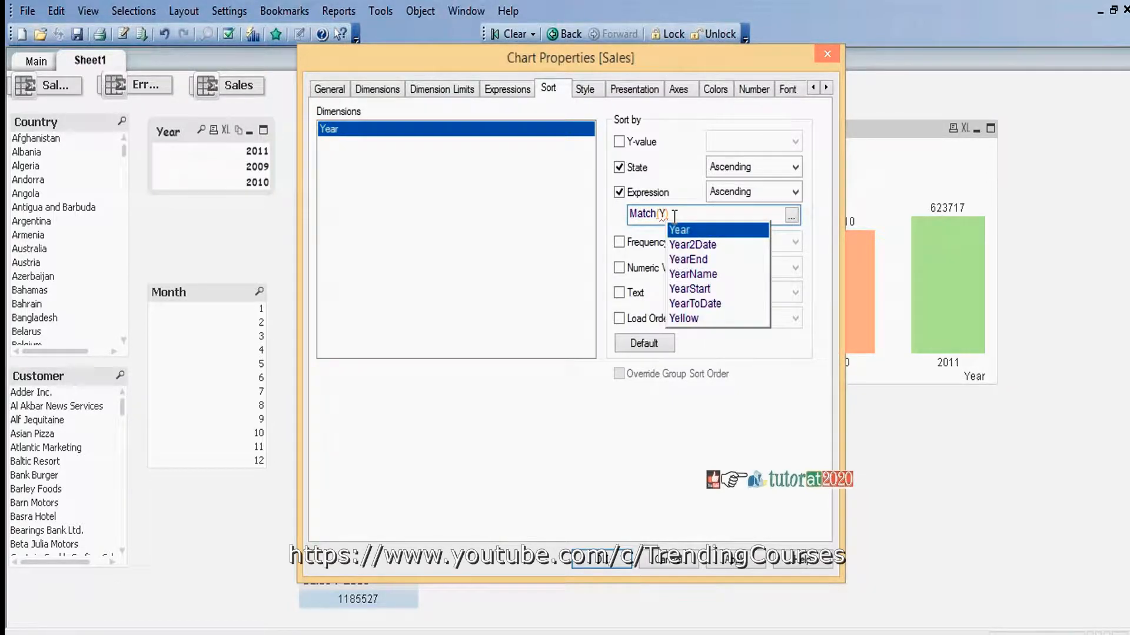
pyautogui.press('Return')
pyautogui.write(',201')
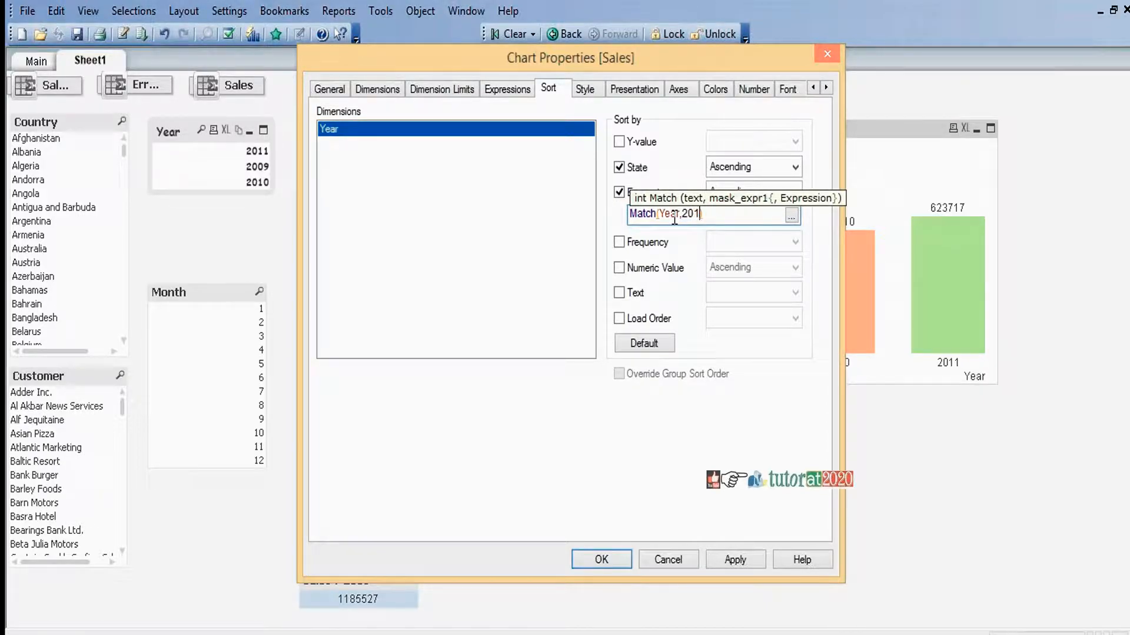
pyautogui.write('1,2009,2010')
pyautogui.click(736, 562)
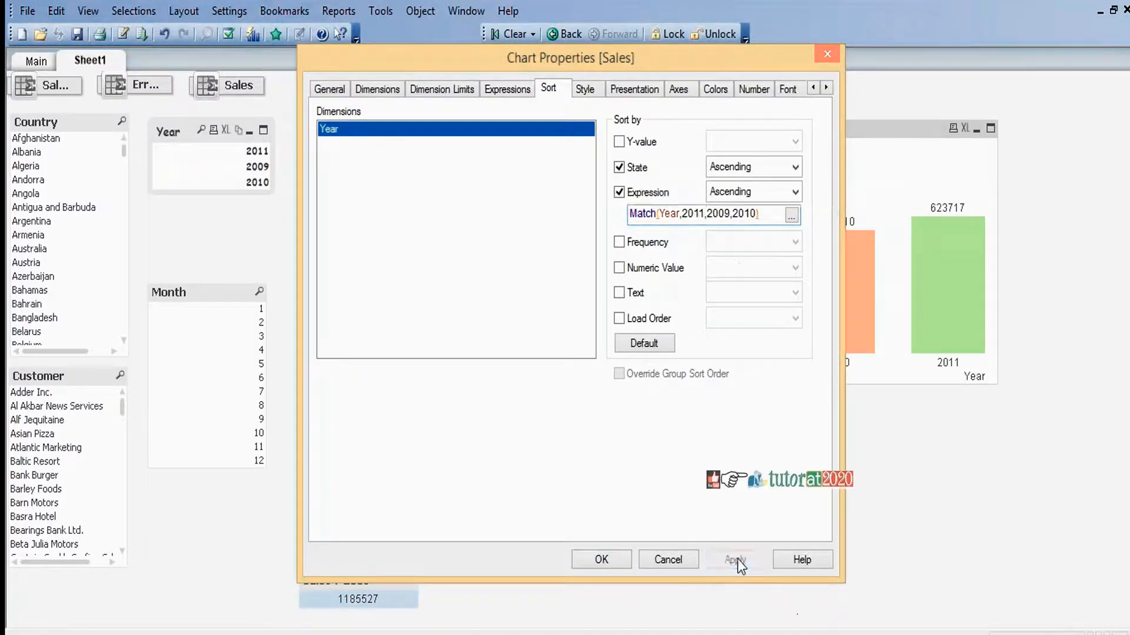
pyautogui.click(602, 560)
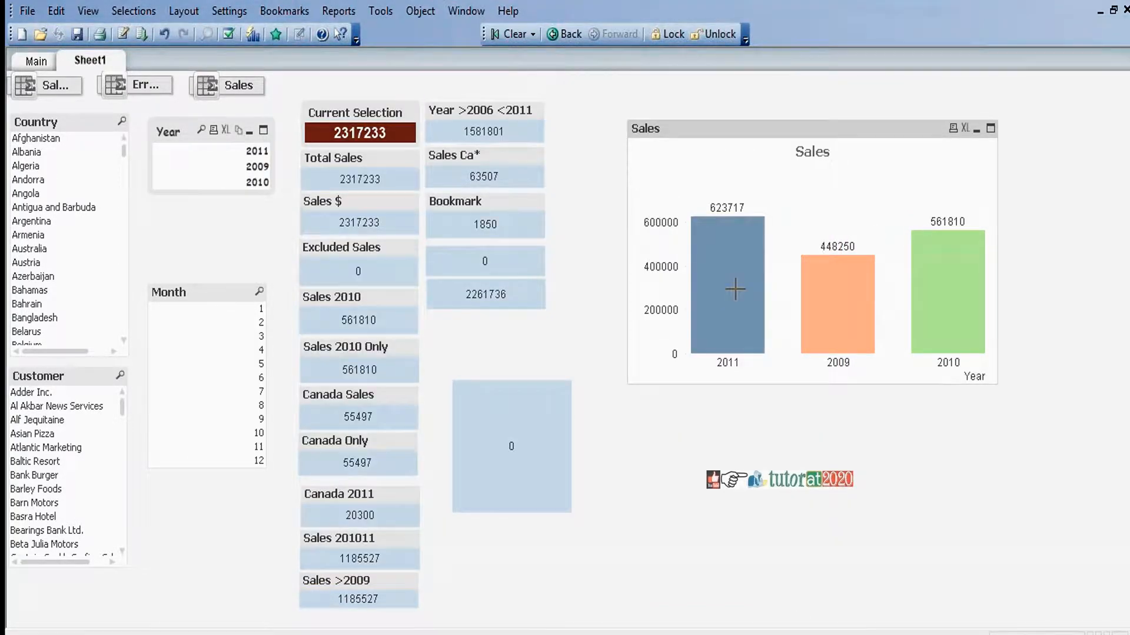